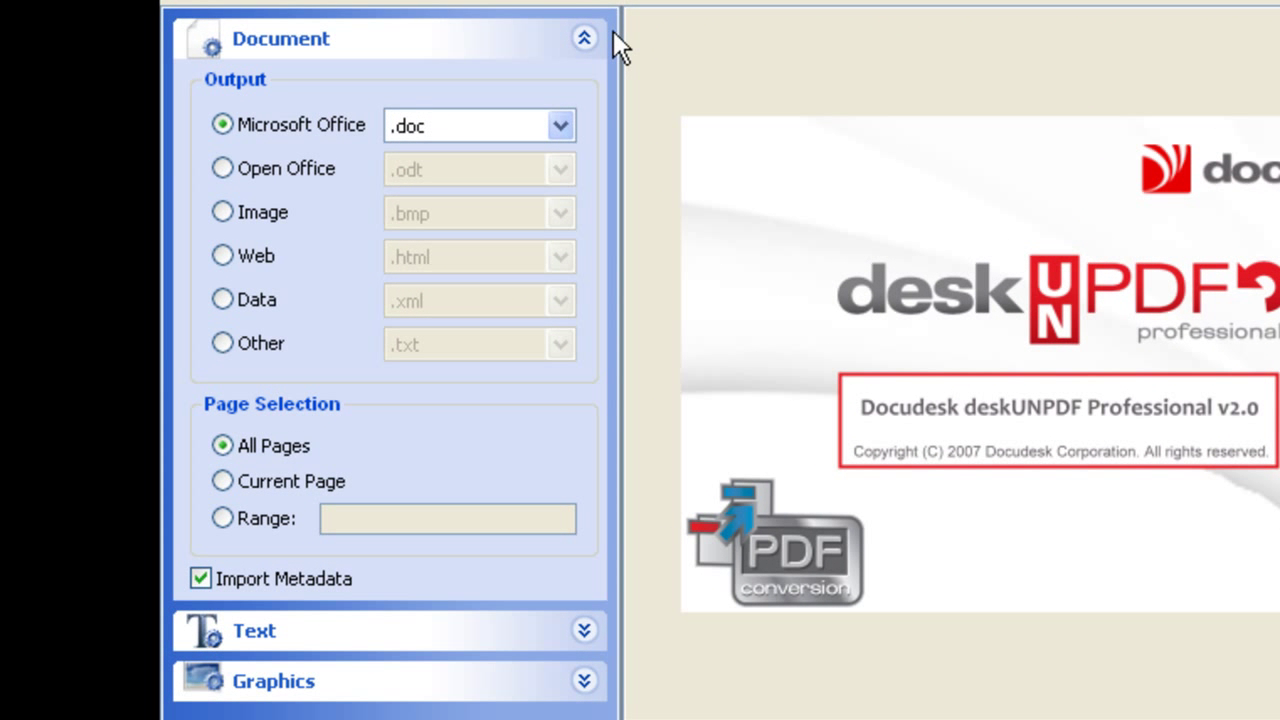
Review the Document panel (.doc output, all pages, metadata) and leave it collapsed.
click(585, 40)
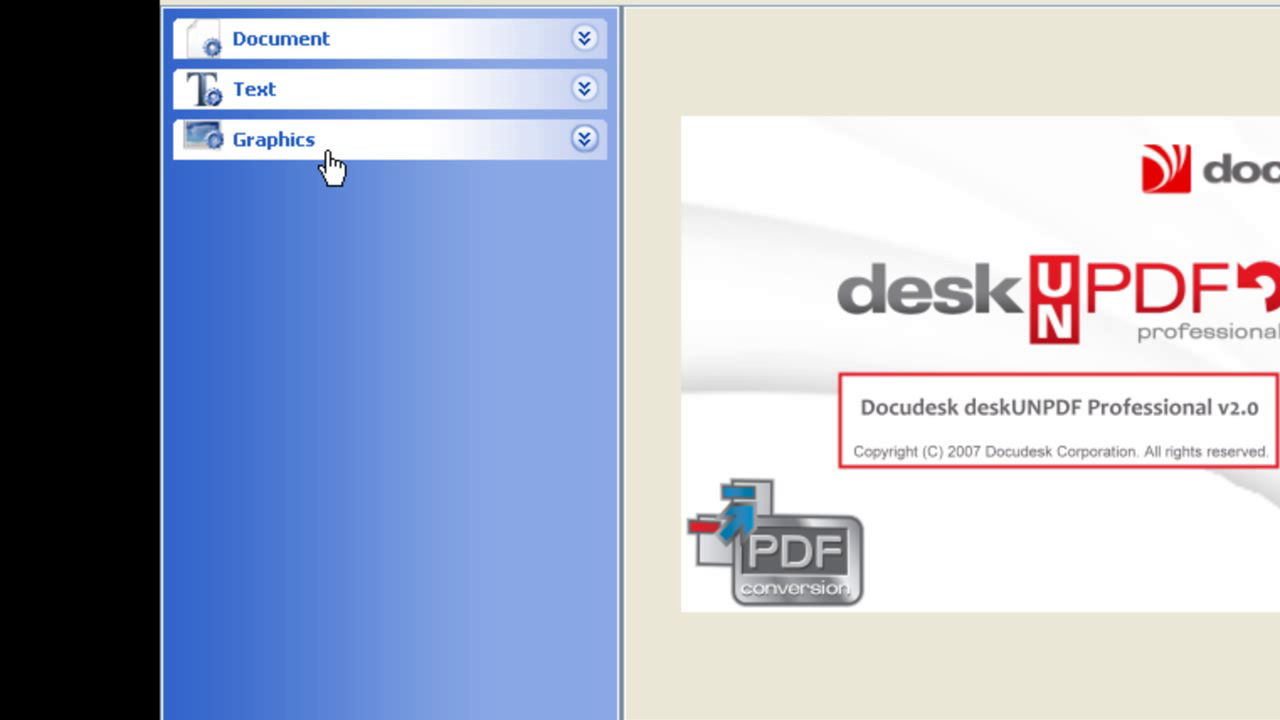
click(583, 42)
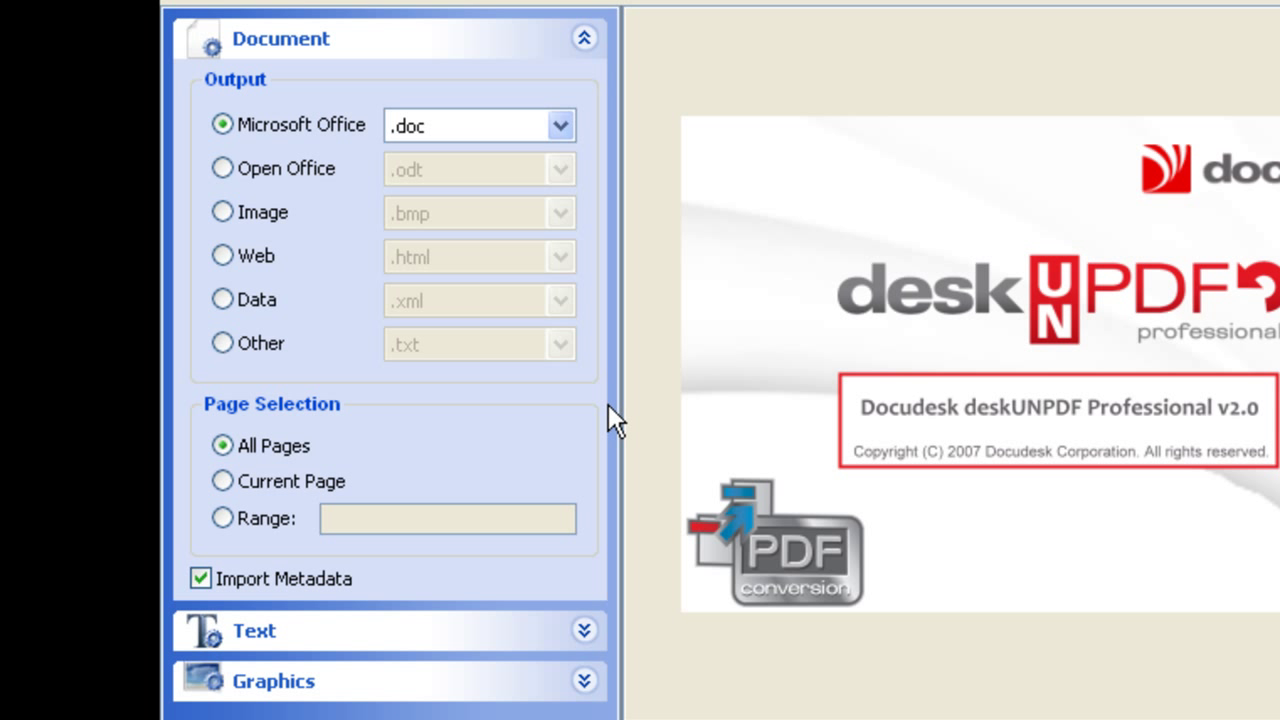
click(584, 38)
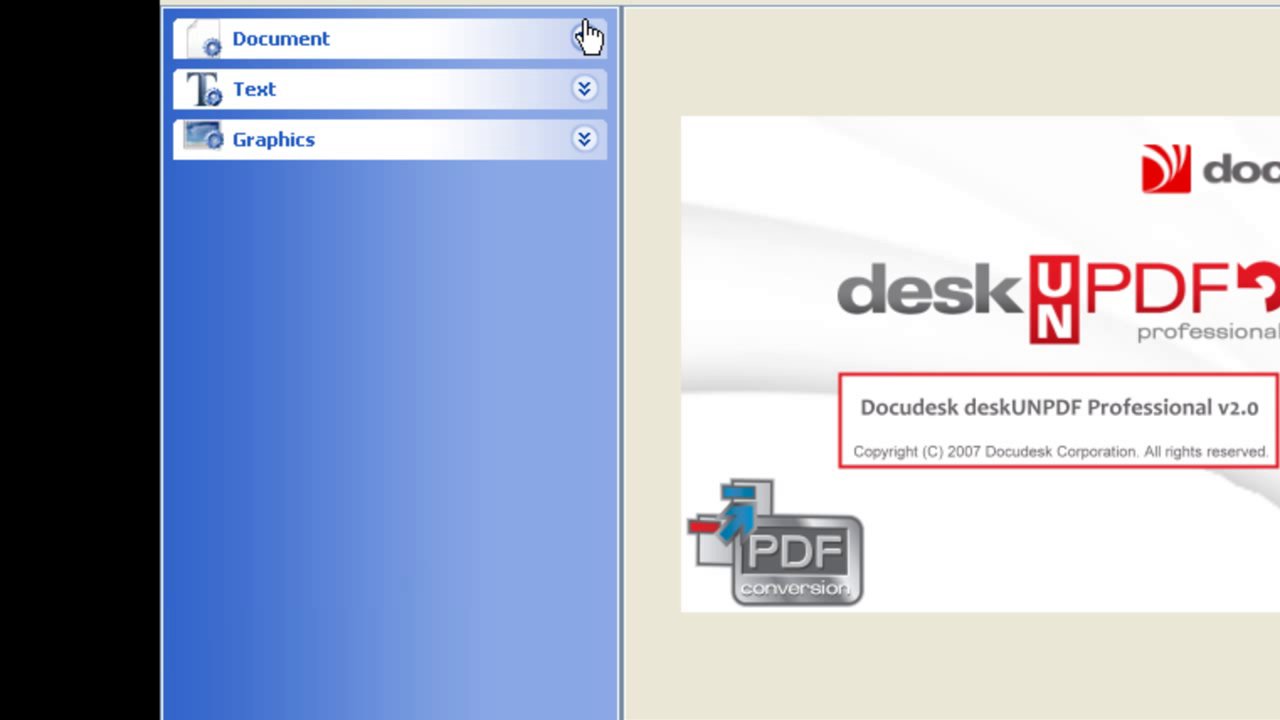
Expand Text options and cycle formatting through Page Layout, Line by Line, Per Character to Unformatted.
click(580, 92)
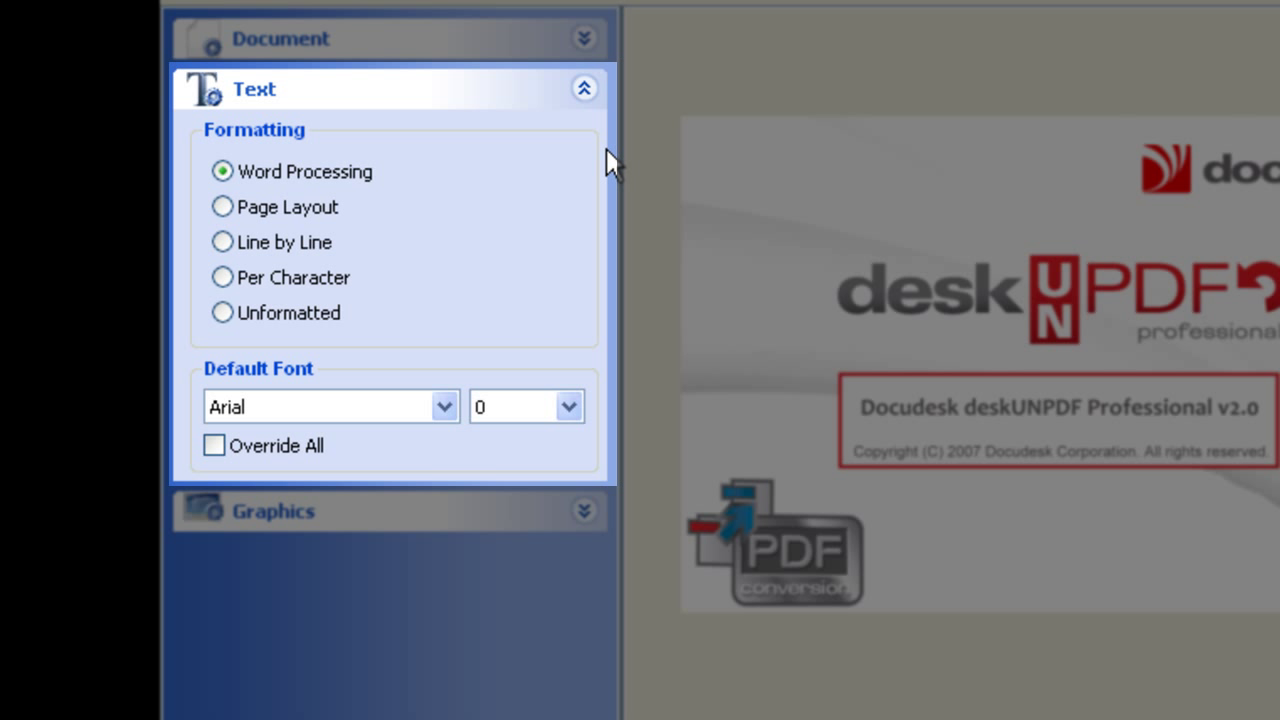
click(340, 212)
click(258, 250)
click(320, 280)
click(305, 313)
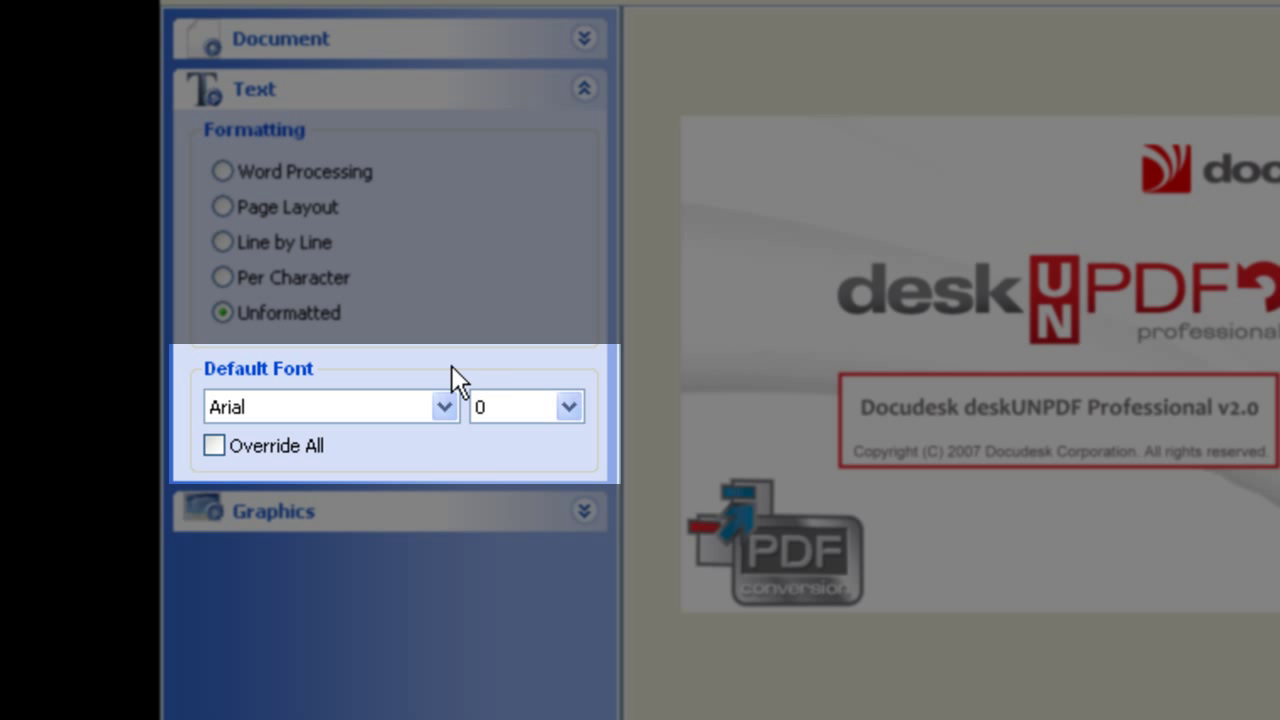
Restore Word Processing formatting with Override All off, then show the Graphics image and line options.
click(285, 446)
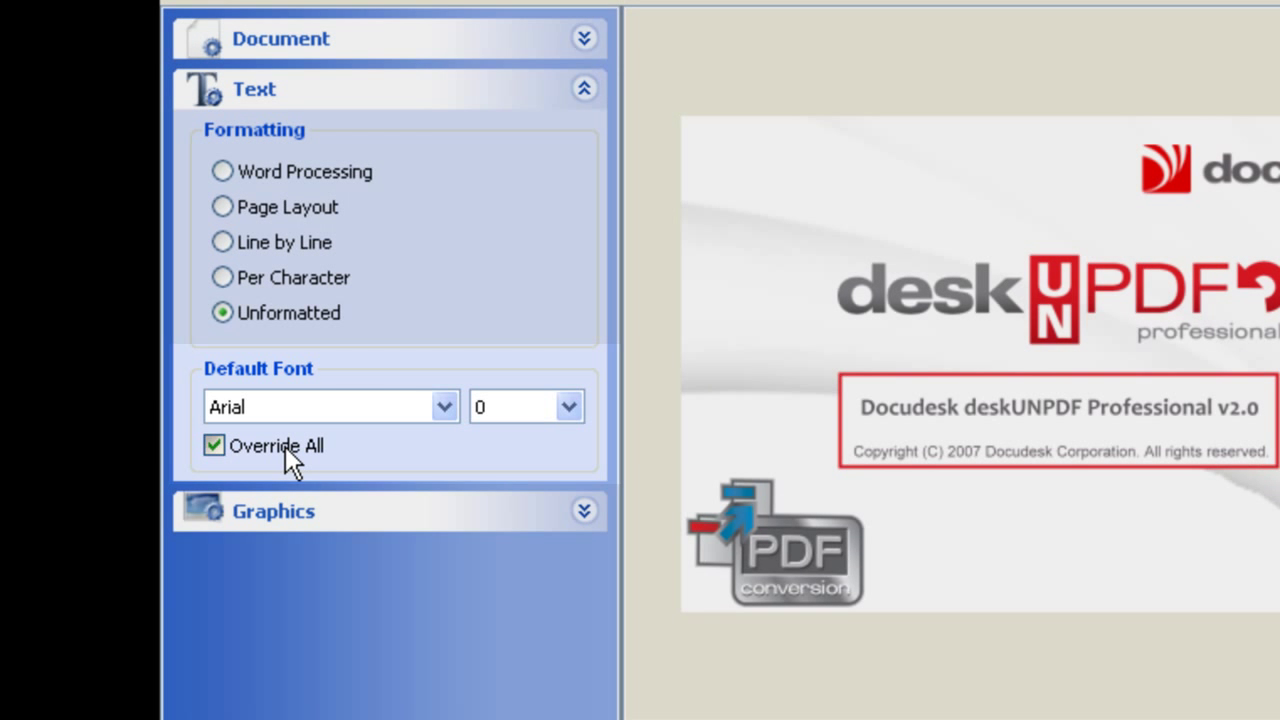
click(285, 446)
click(268, 172)
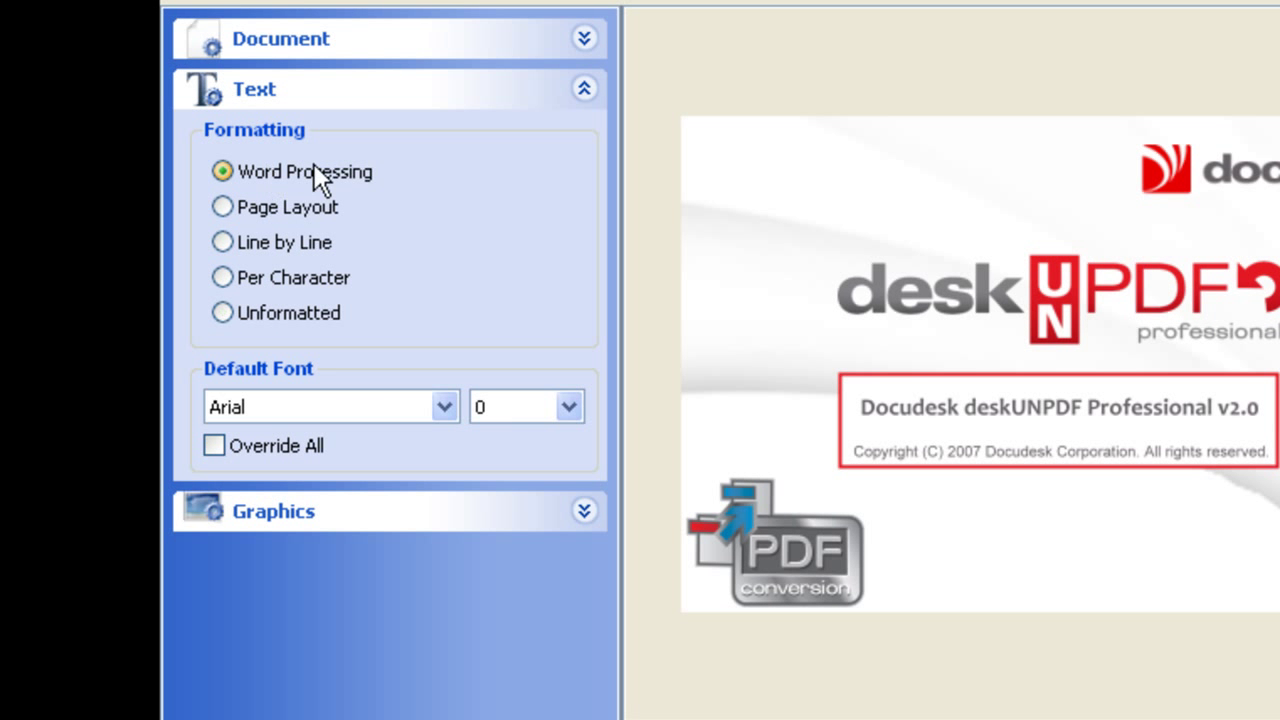
click(584, 89)
click(584, 140)
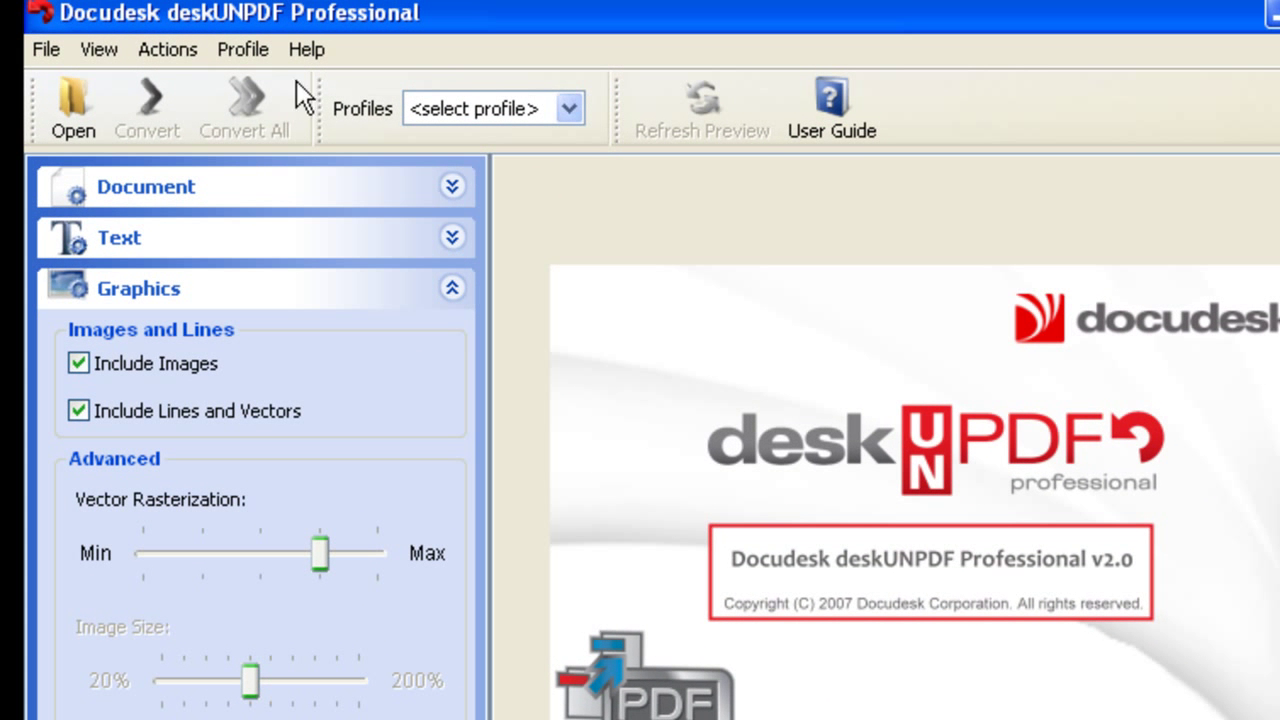
Save the current conversion settings as a new profile named 'Demo'.
click(245, 51)
click(270, 88)
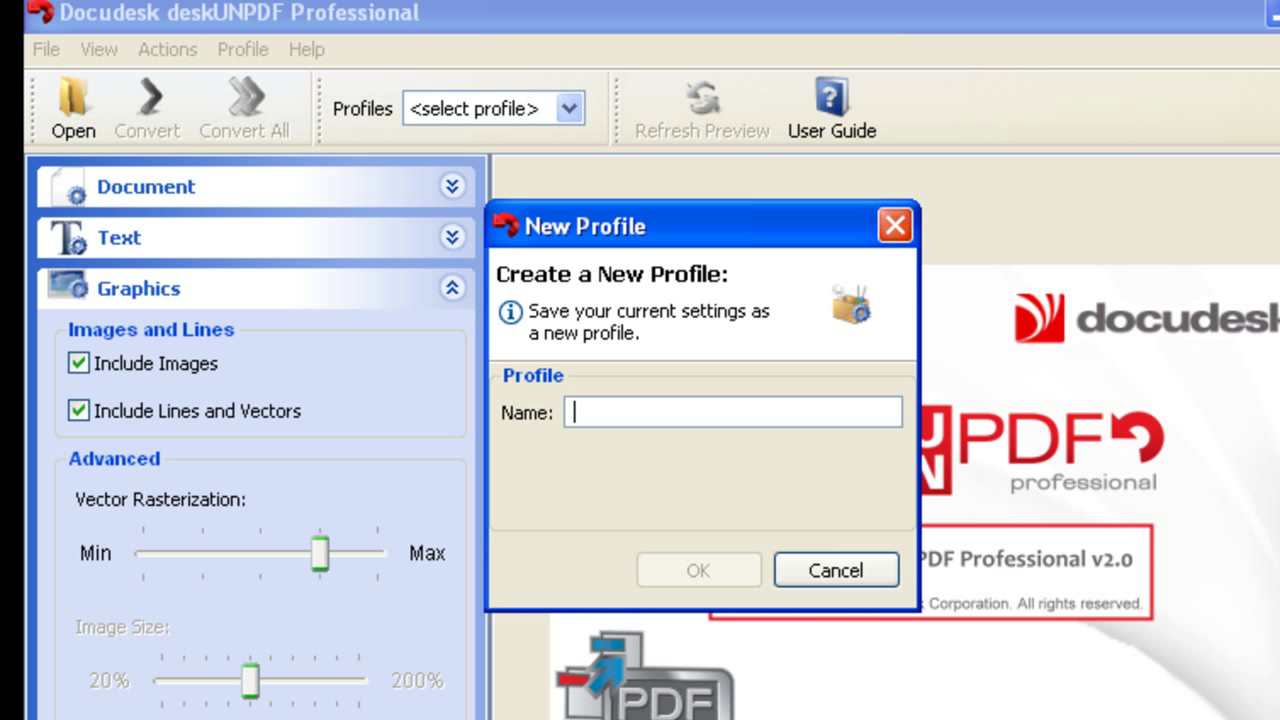
text(Demo)
key(Return)
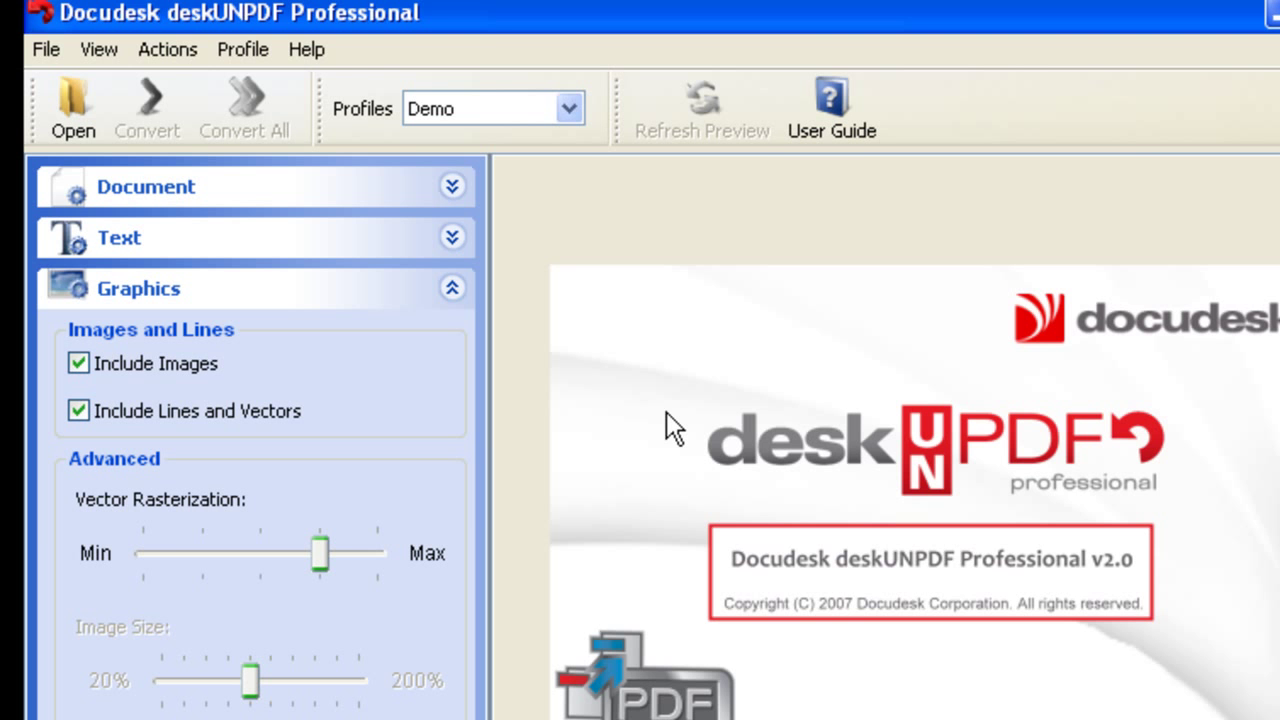
Keep Demo as the active profile and switch back to the Text options.
click(568, 107)
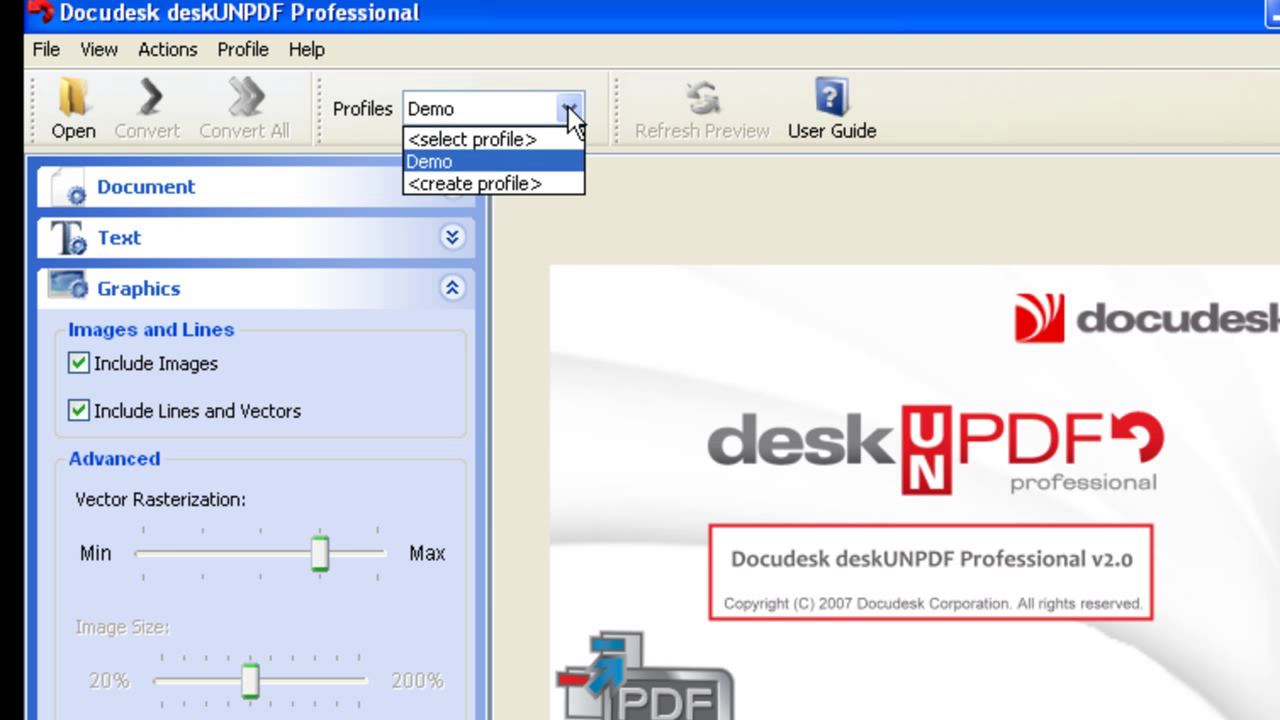
click(520, 156)
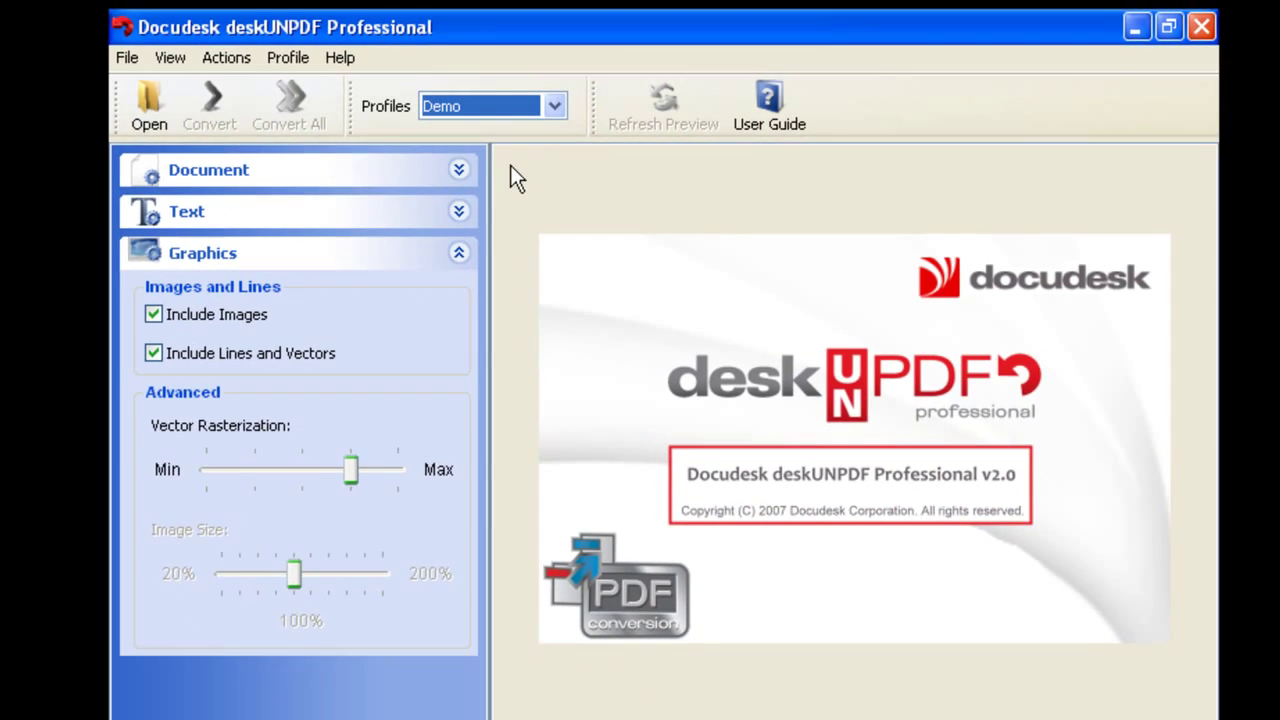
click(455, 271)
click(455, 224)
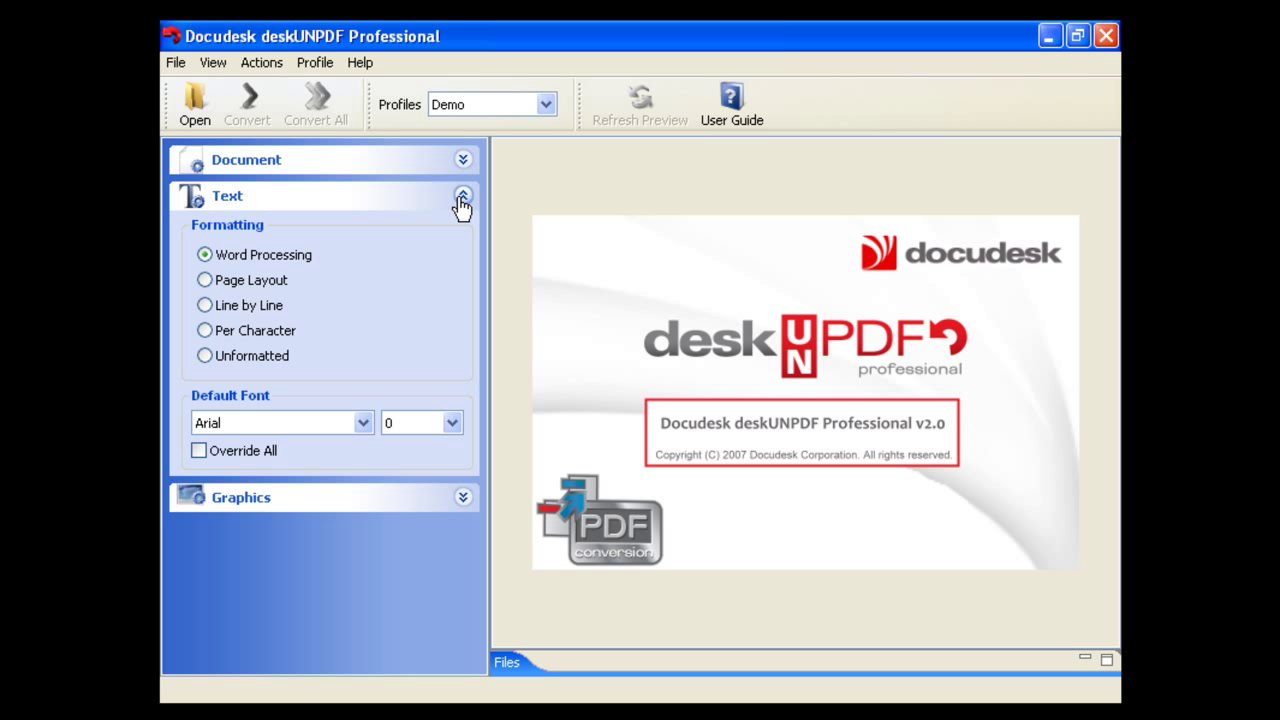
Open Pervasive PDF.pdf and State Park Map.pdf in separate tabs.
click(205, 115)
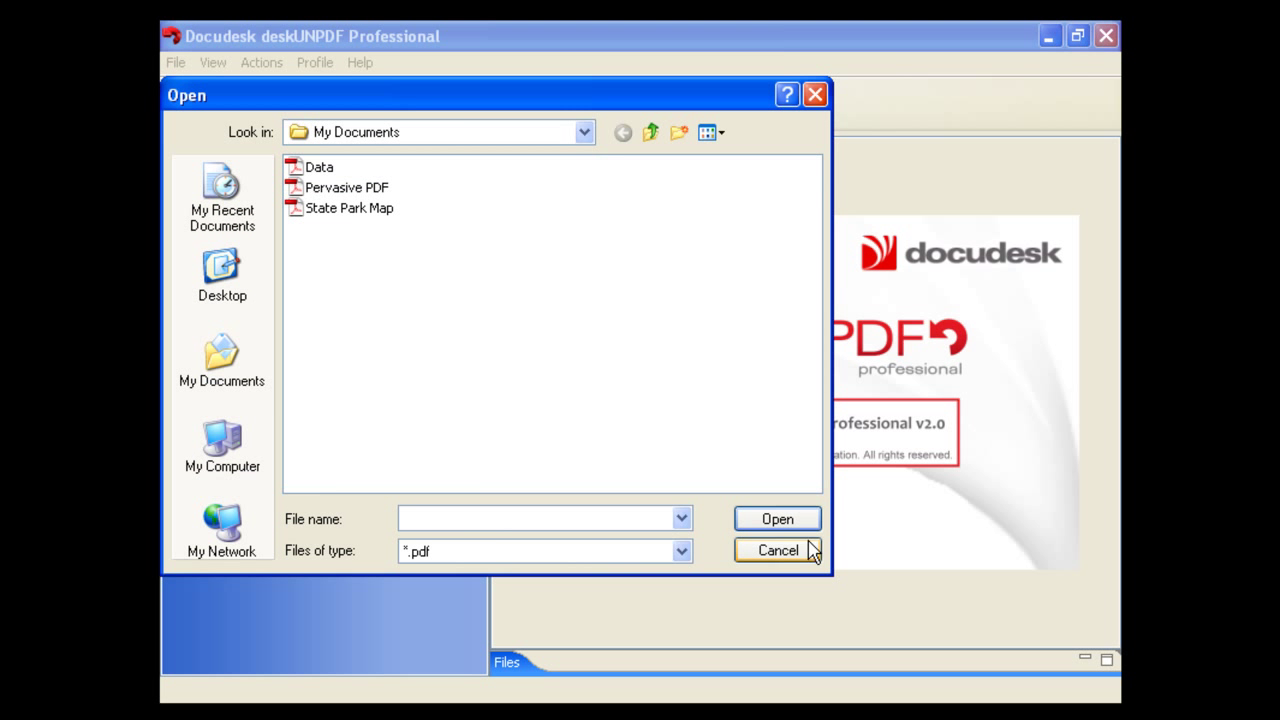
click(369, 190)
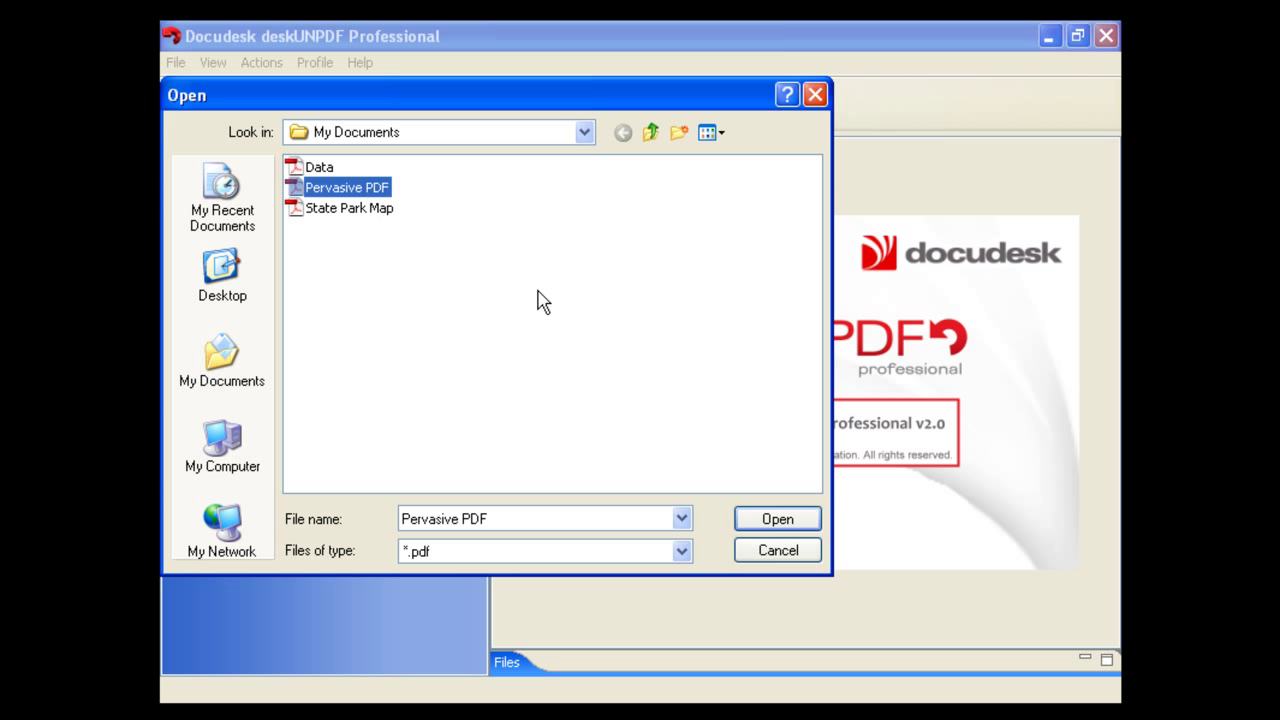
click(775, 519)
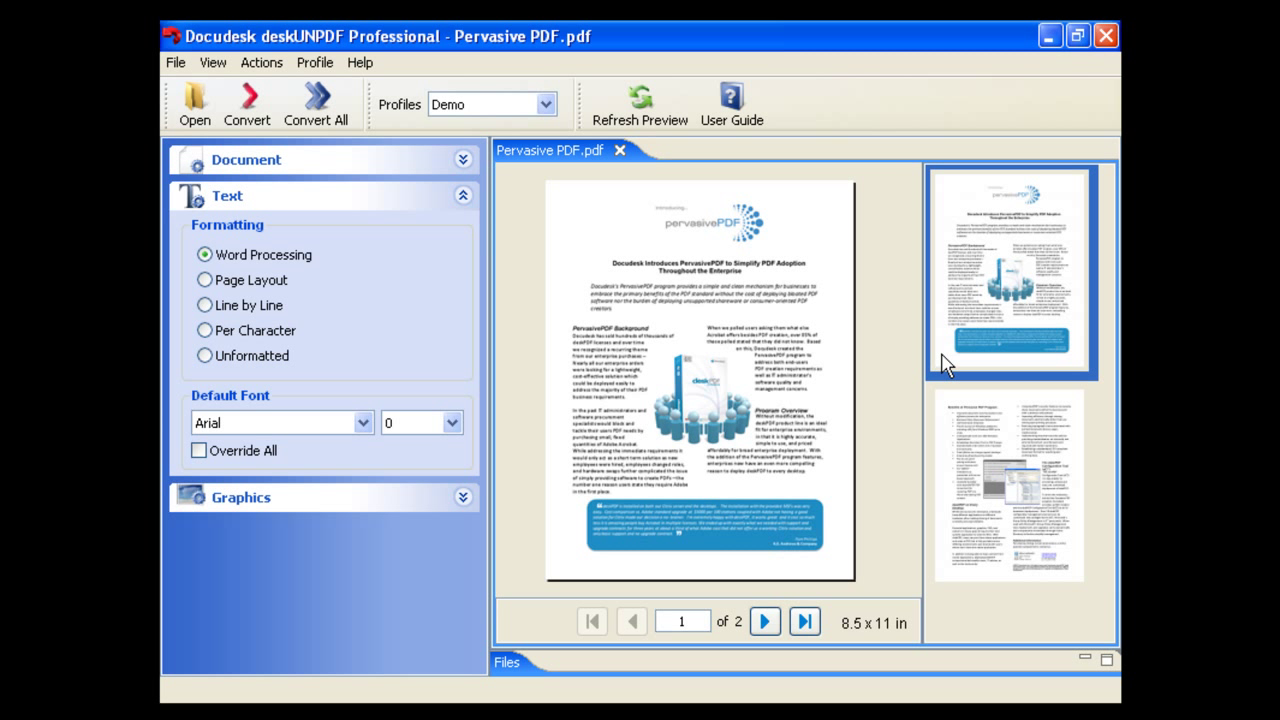
click(196, 106)
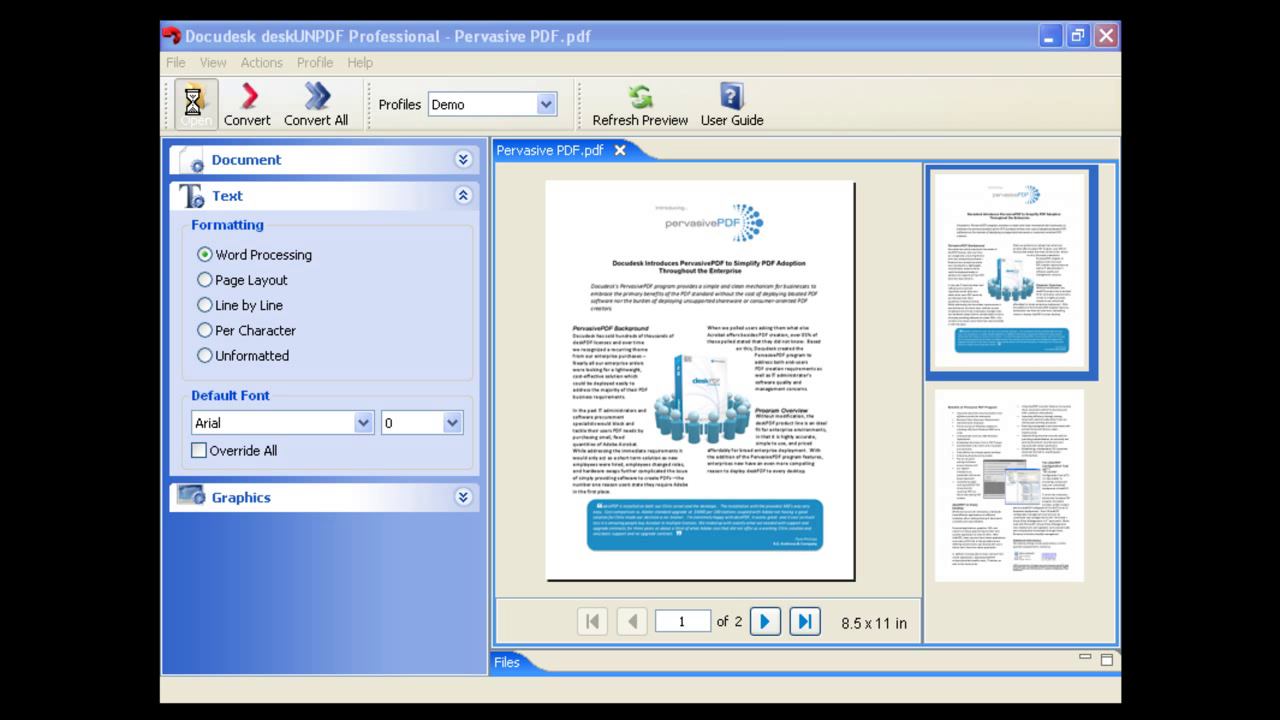
click(360, 211)
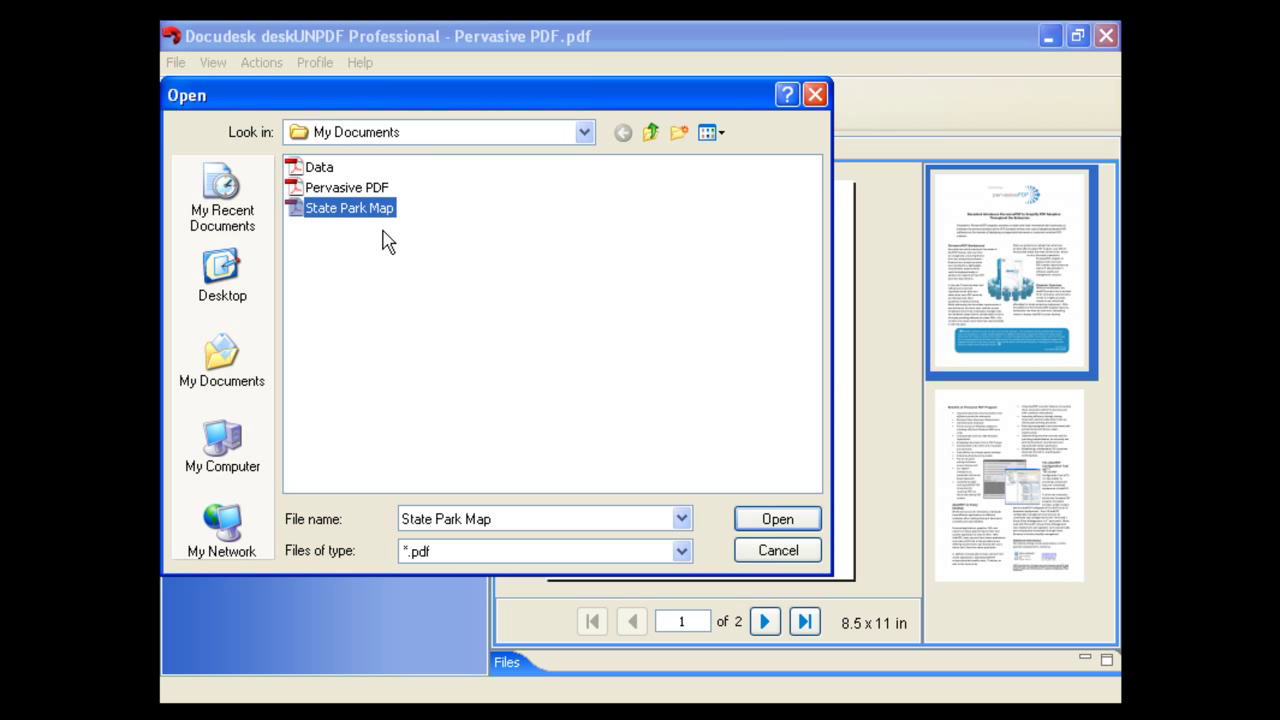
click(800, 518)
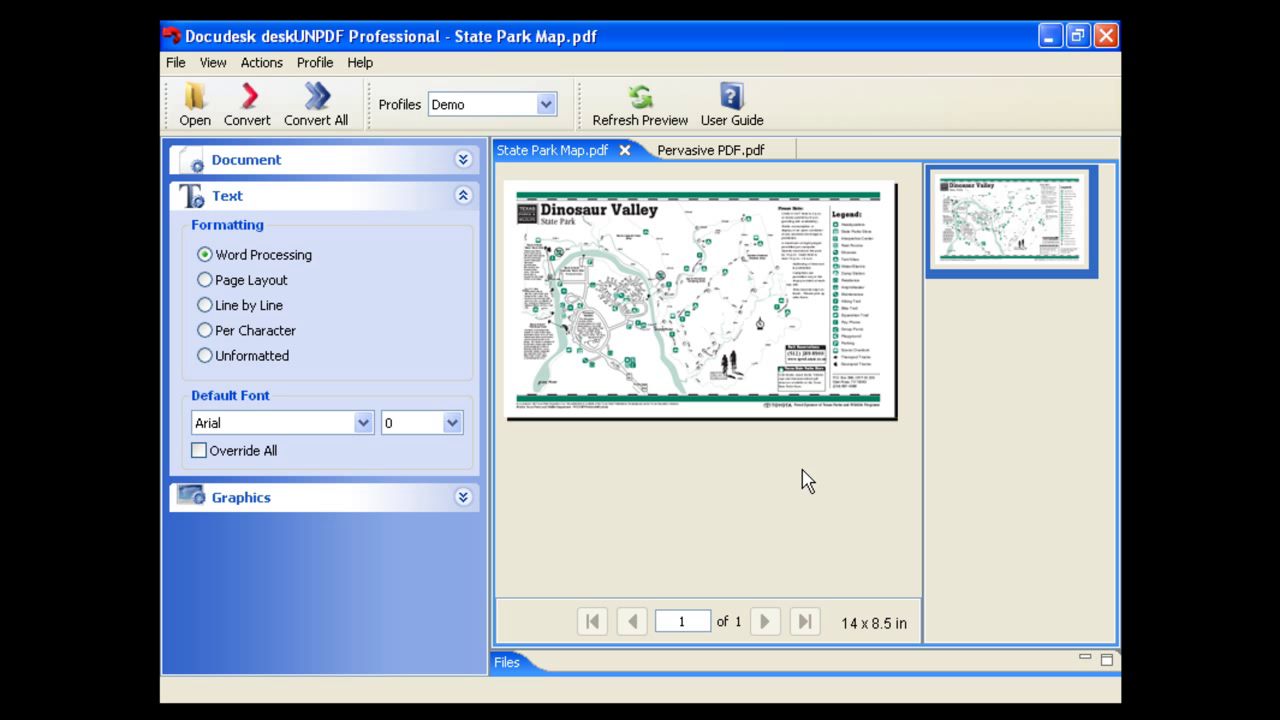
click(734, 152)
click(566, 158)
Drag Data.pdf from the desktop into a new tab, then cancel the exit prompt.
double_click(560, 35)
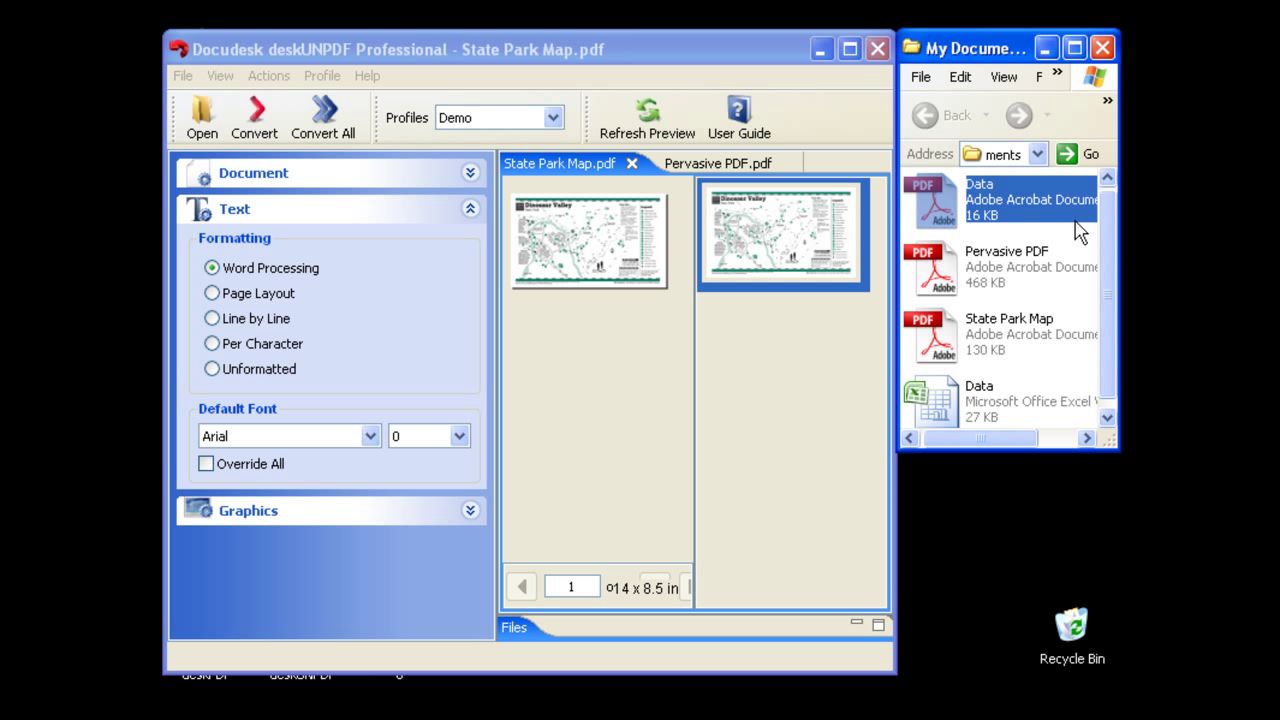
drag(1078, 230, 493, 147)
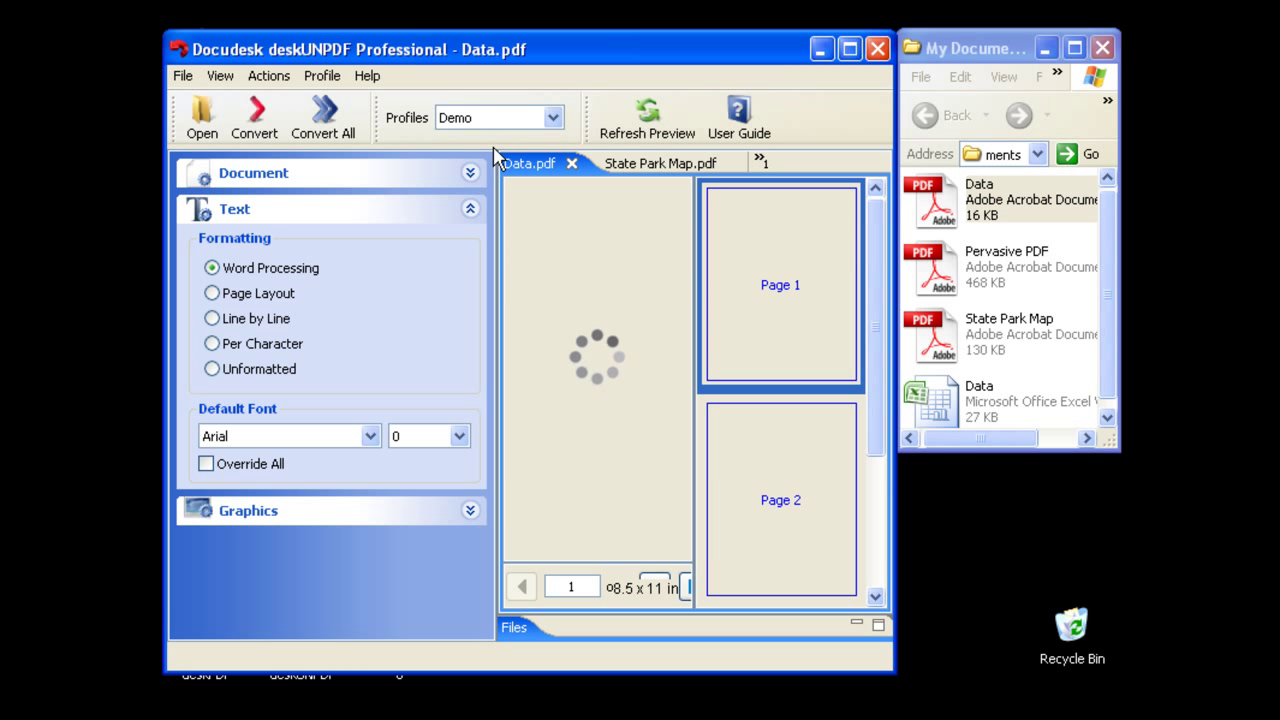
double_click(608, 57)
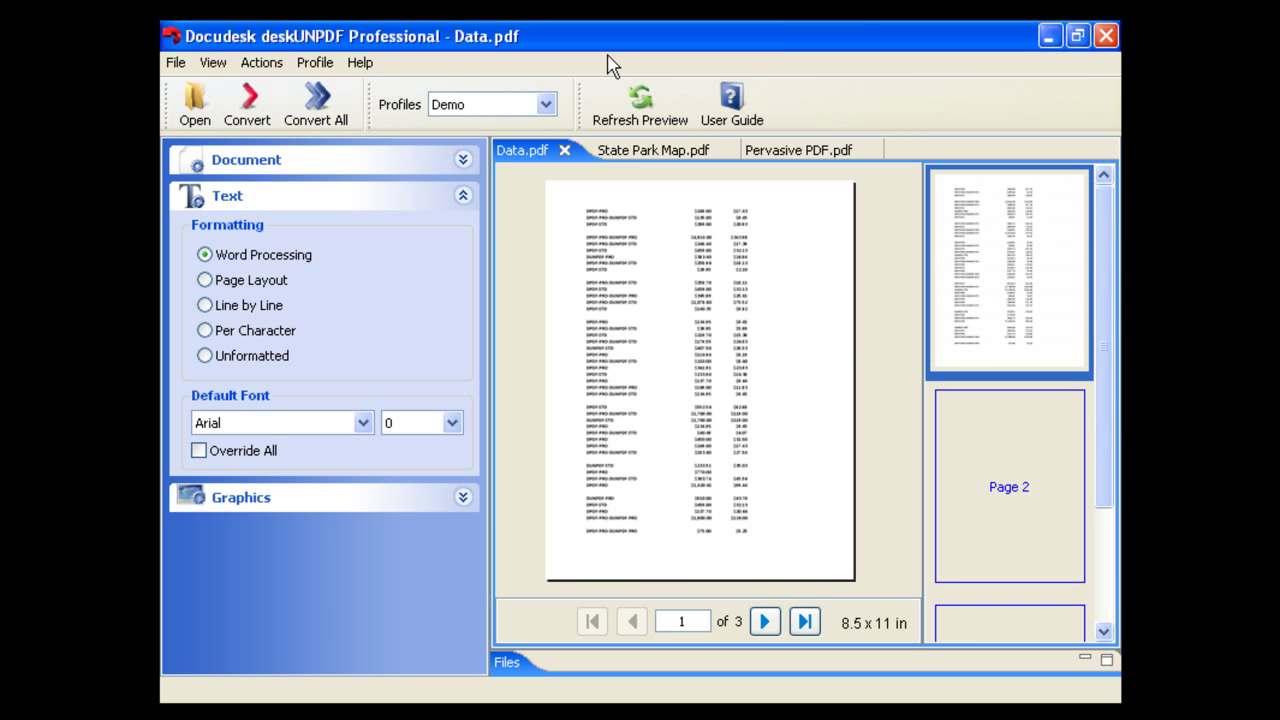
click(700, 152)
click(815, 158)
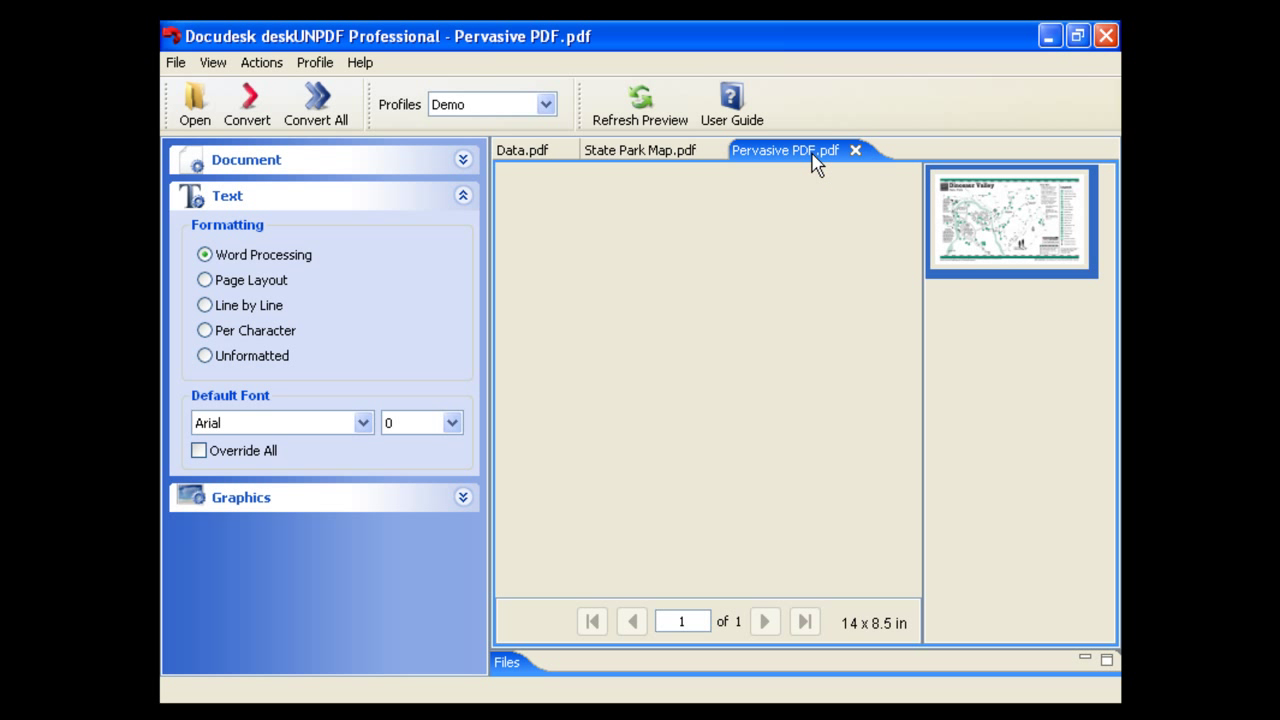
click(540, 155)
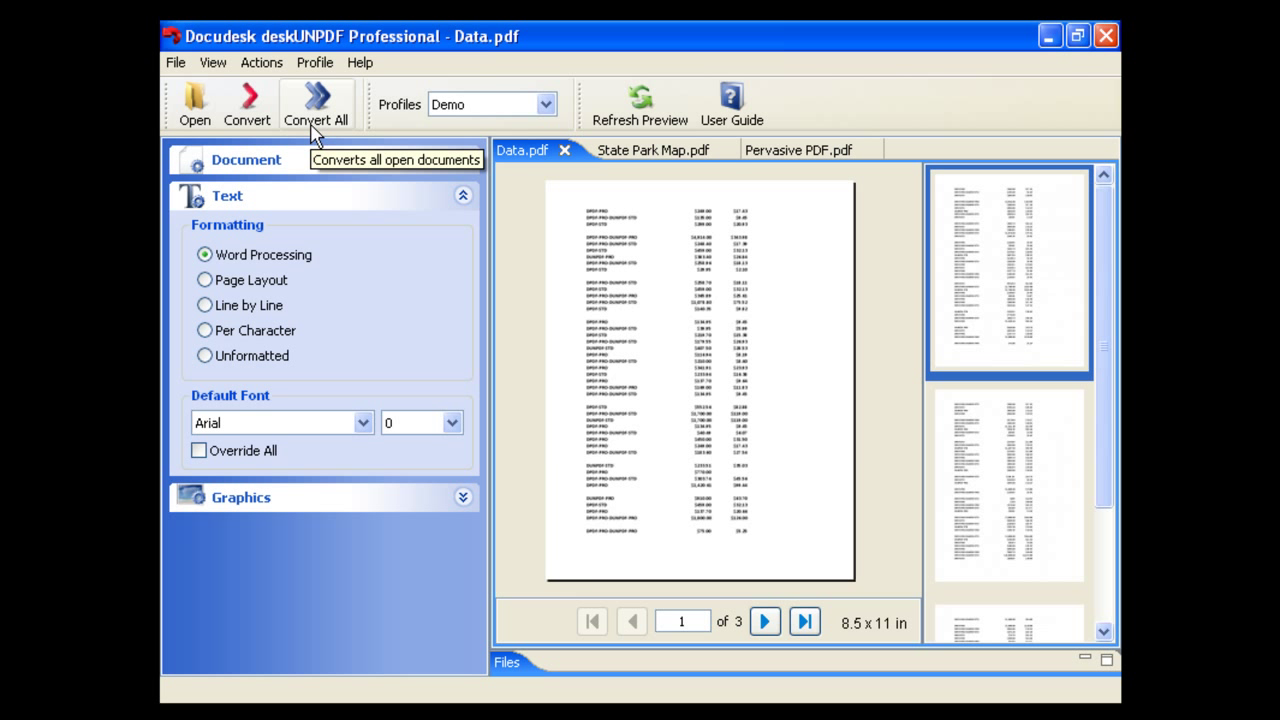
click(1106, 33)
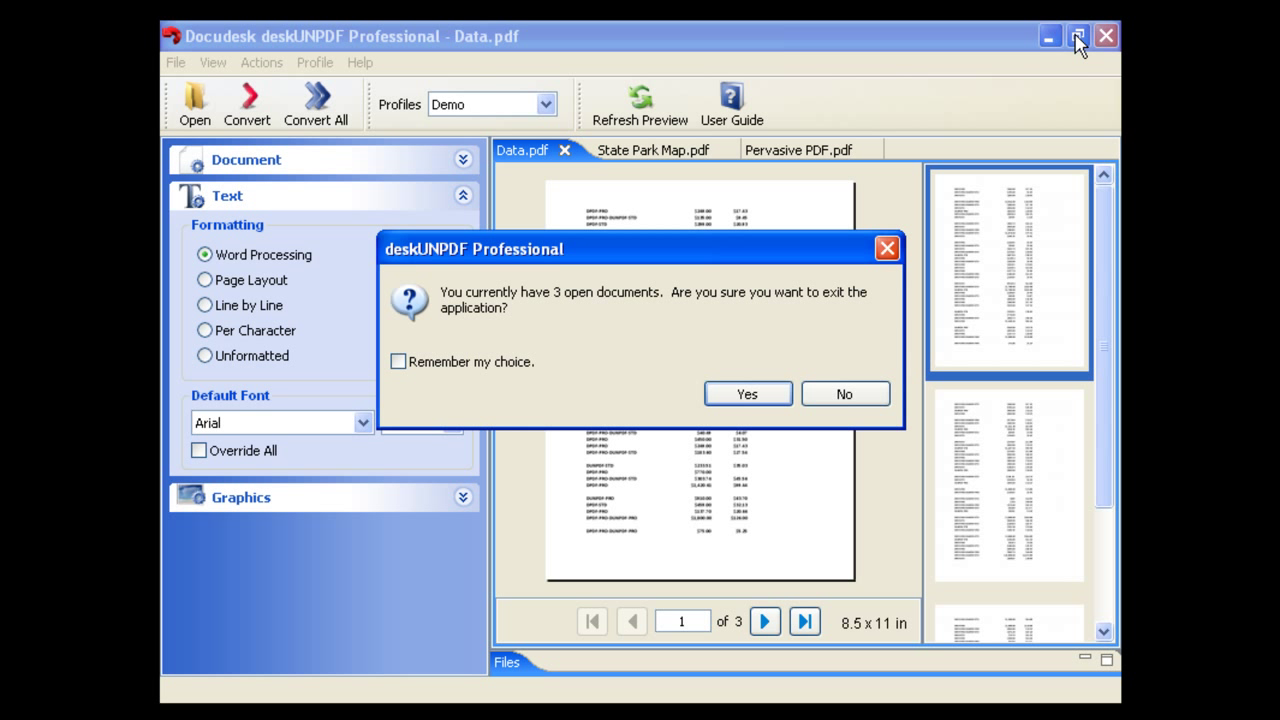
click(747, 394)
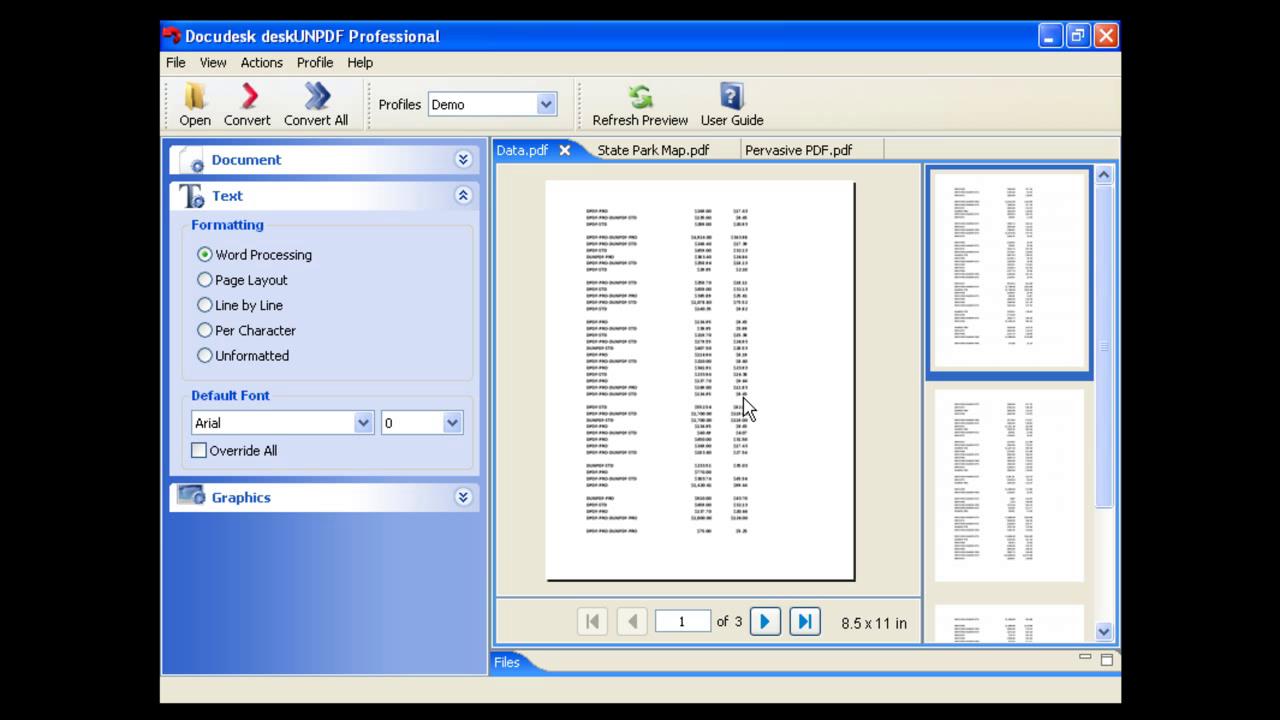
Select Data, Pervasive PDF and State Park Map on the desktop and convert them in place to HTML/Web (.html).
key(alt+F4)
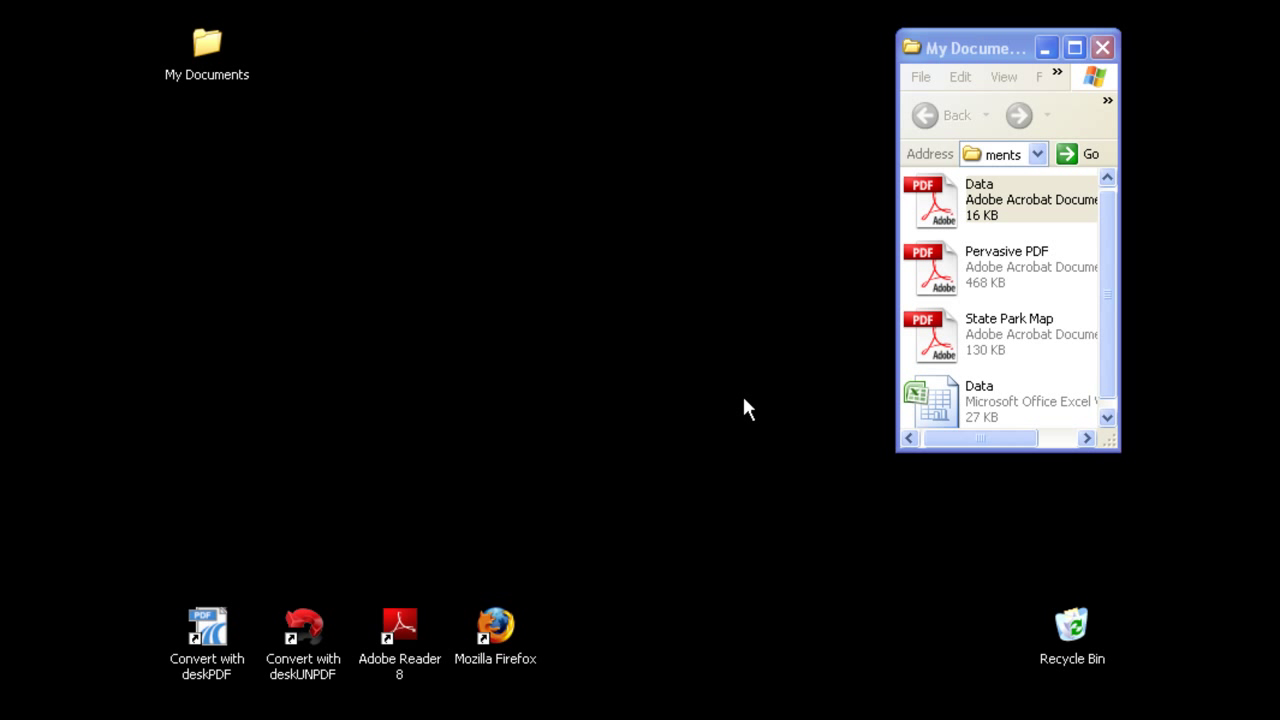
click(985, 205)
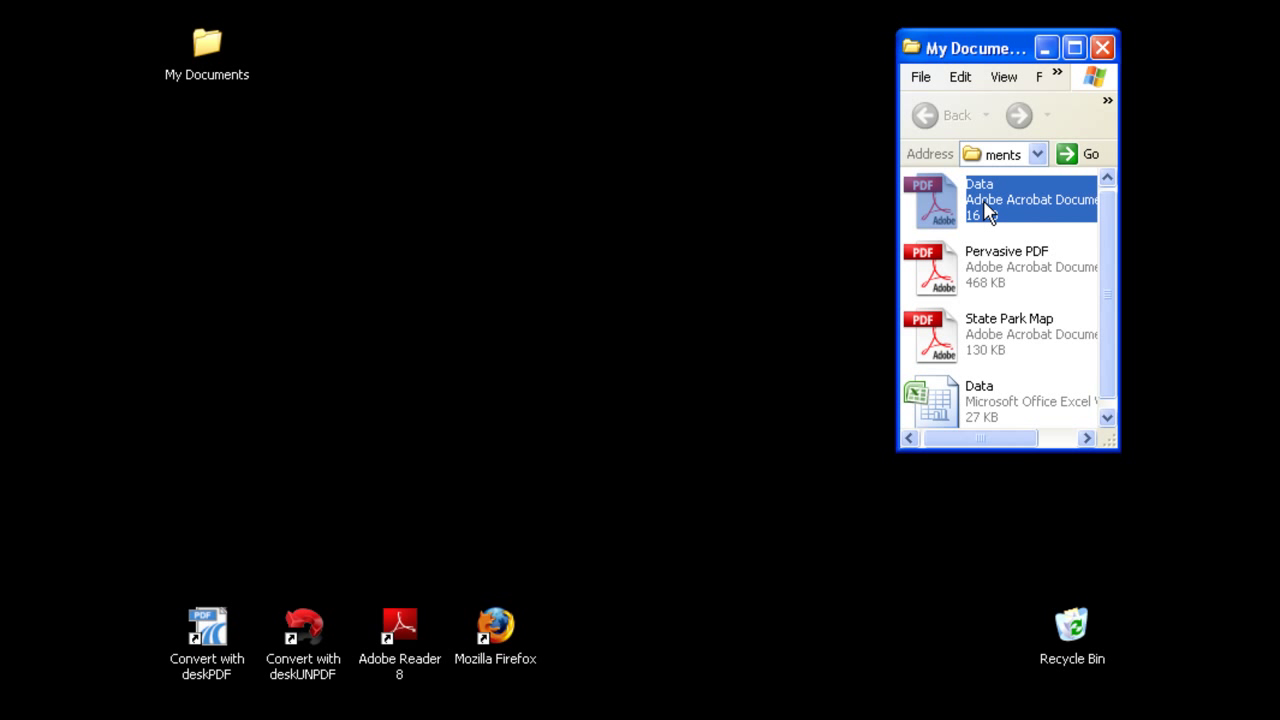
ctrl+click(988, 268)
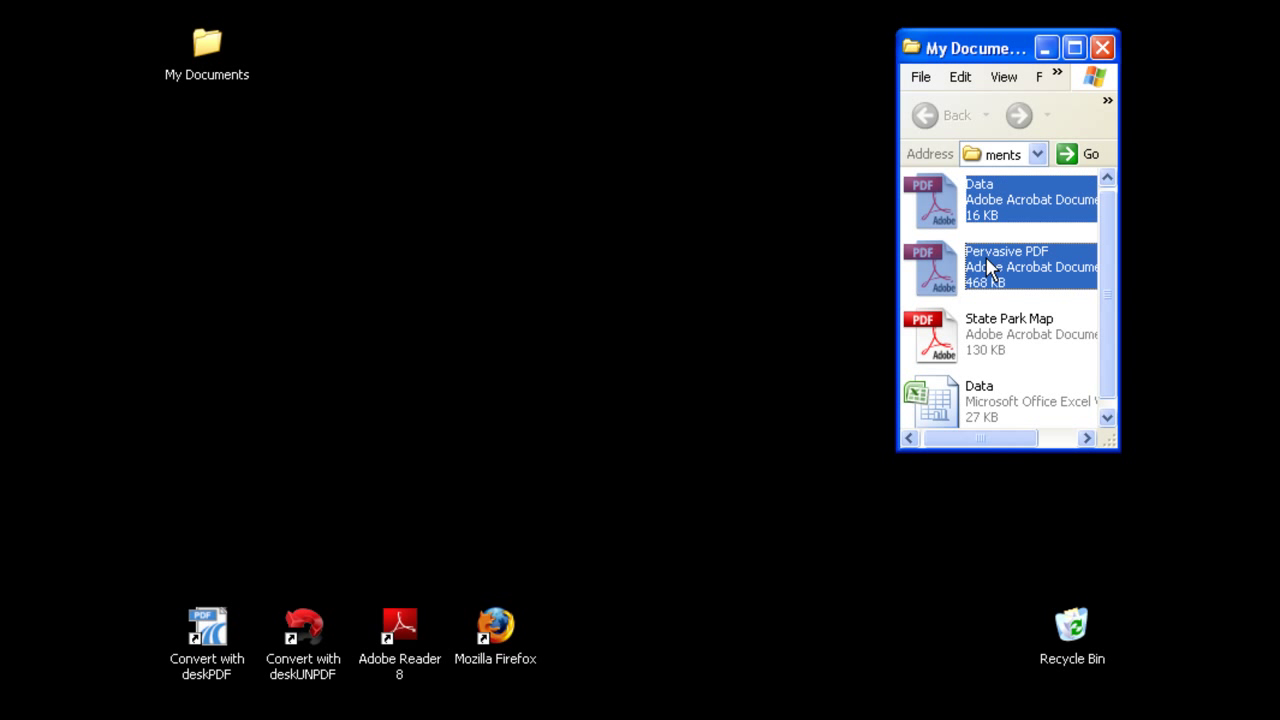
ctrl+click(1000, 330)
double_click(953, 197)
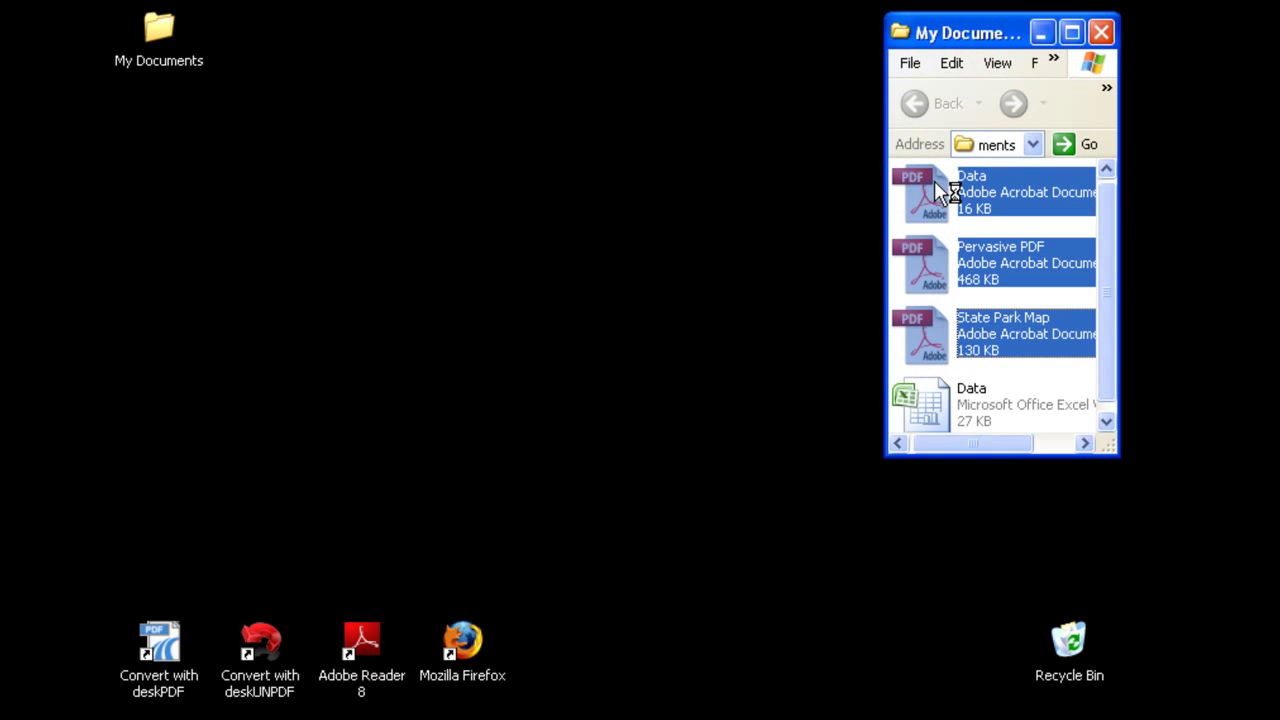
right_click(936, 184)
mouse_move(891, 271)
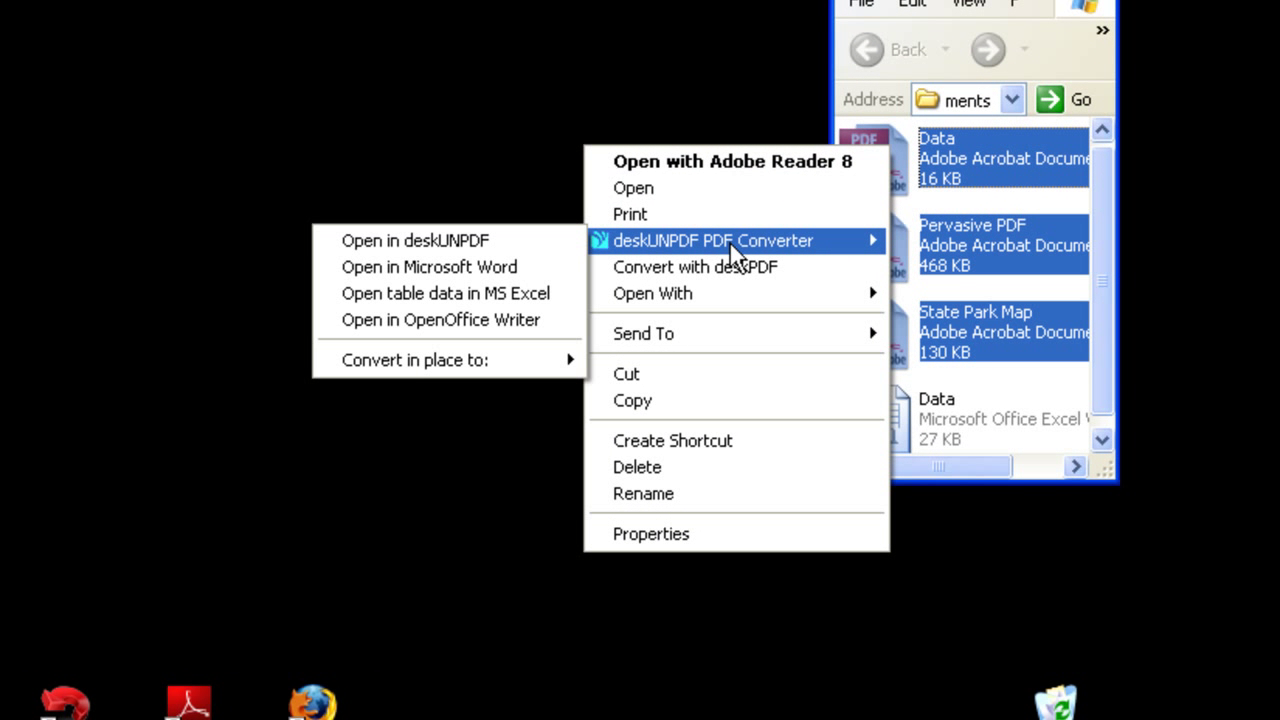
mouse_move(490, 368)
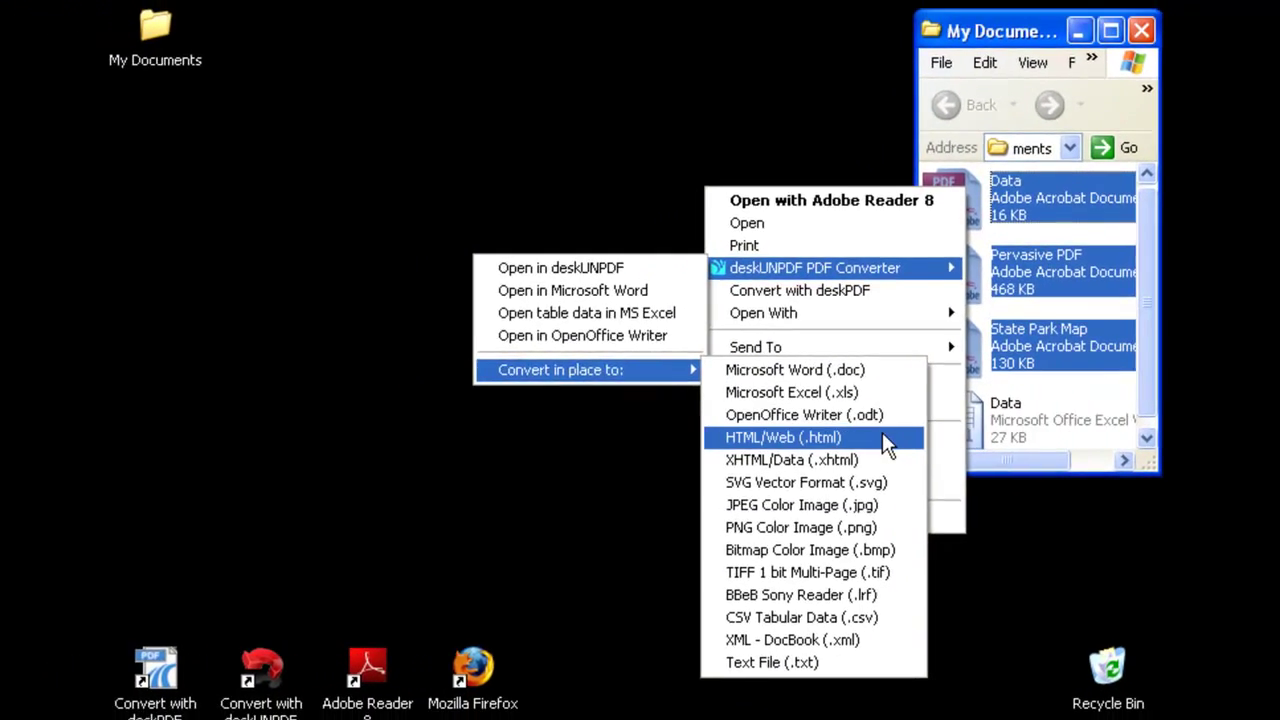
click(913, 440)
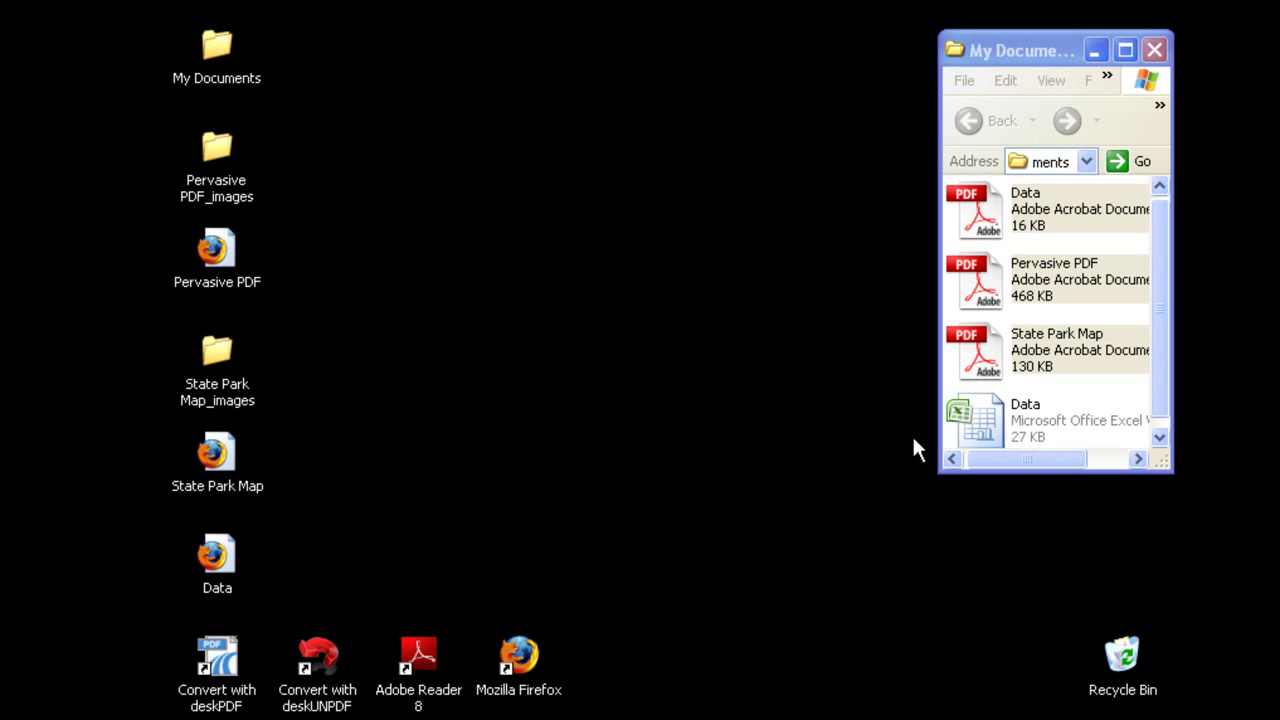
Open the three converted HTML pages together in Firefox.
click(214, 272)
ctrl+click(217, 455)
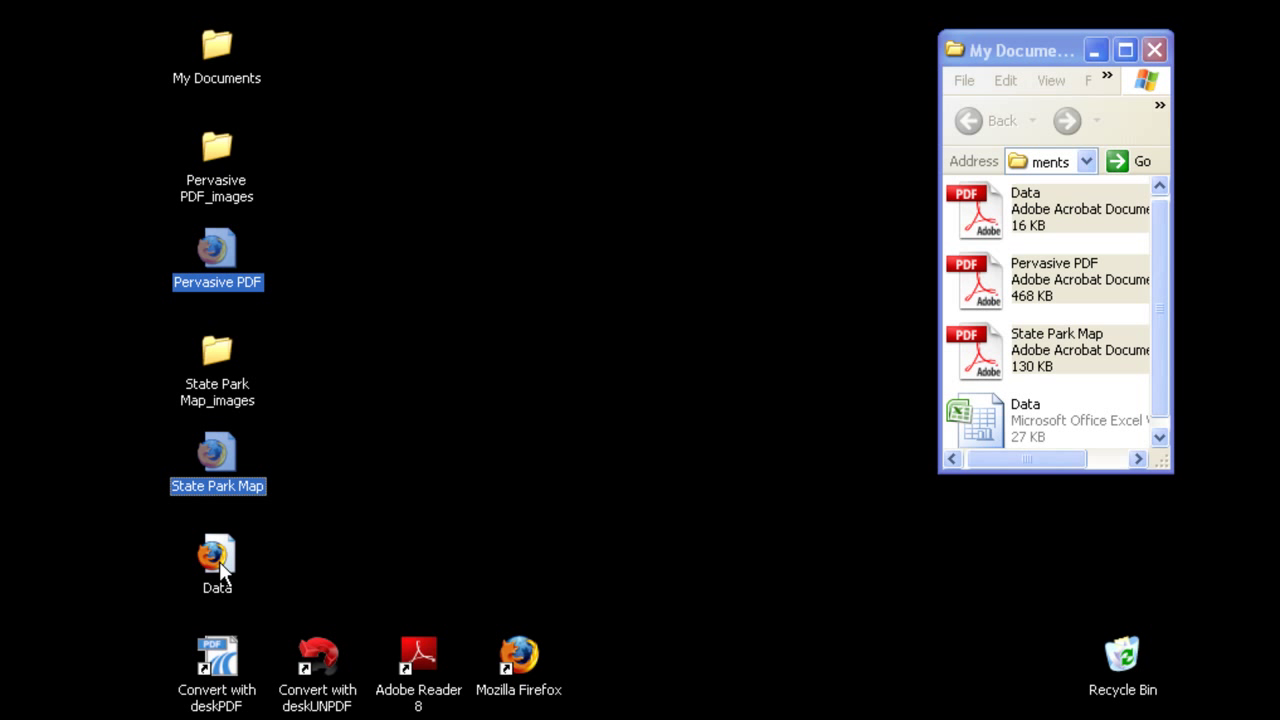
ctrl+click(222, 588)
right_click(220, 255)
click(247, 269)
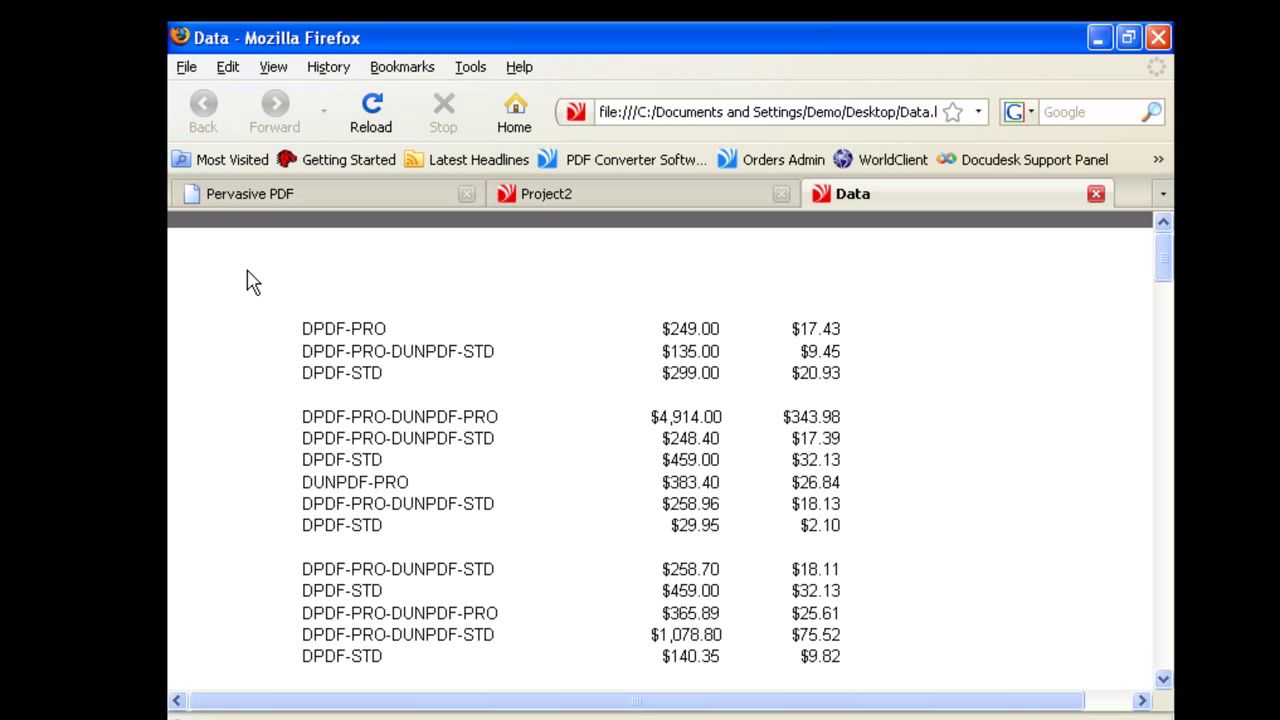
Review the Dinosaur Valley map and Pervasive PDF pages, then quit Firefox without saving tabs.
click(588, 196)
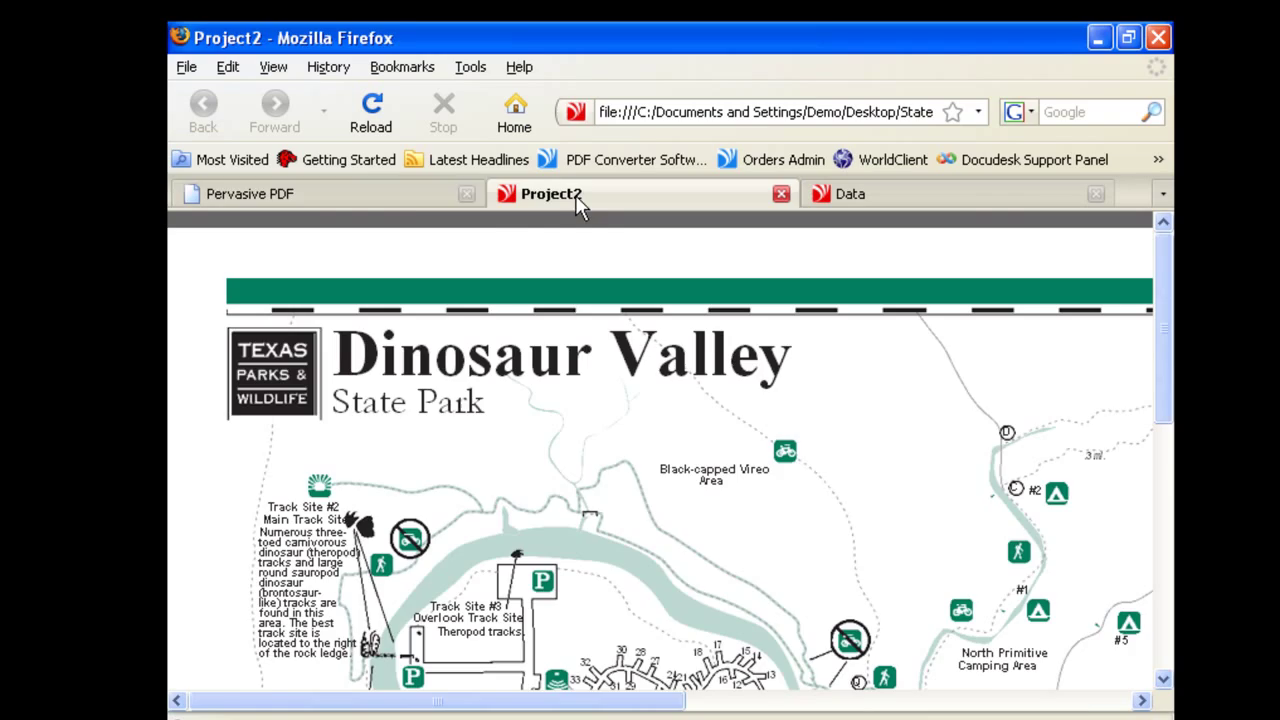
click(421, 196)
mouse_move(1163, 300)
mouse_down()
mouse_move(1160, 590)
mouse_move(1163, 305)
mouse_up()
click(724, 198)
mouse_move(1163, 300)
mouse_down()
mouse_move(1163, 565)
mouse_move(1163, 300)
mouse_up()
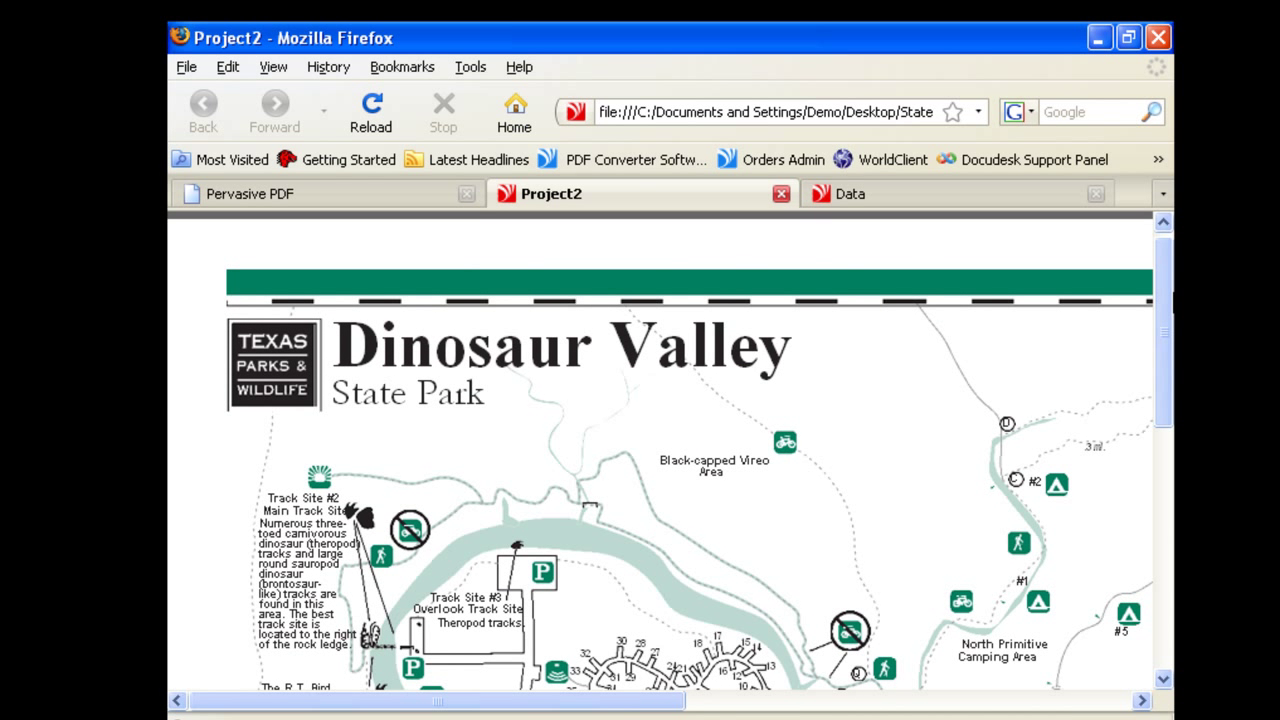
click(1158, 37)
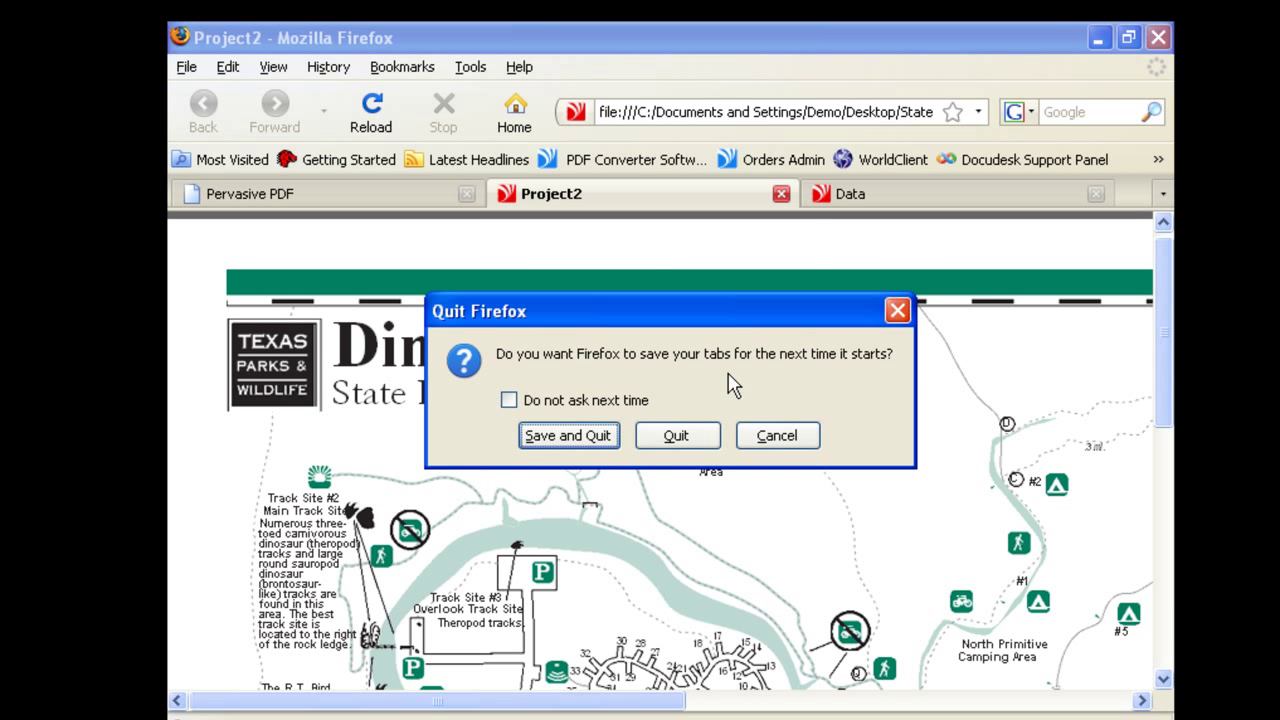
click(676, 435)
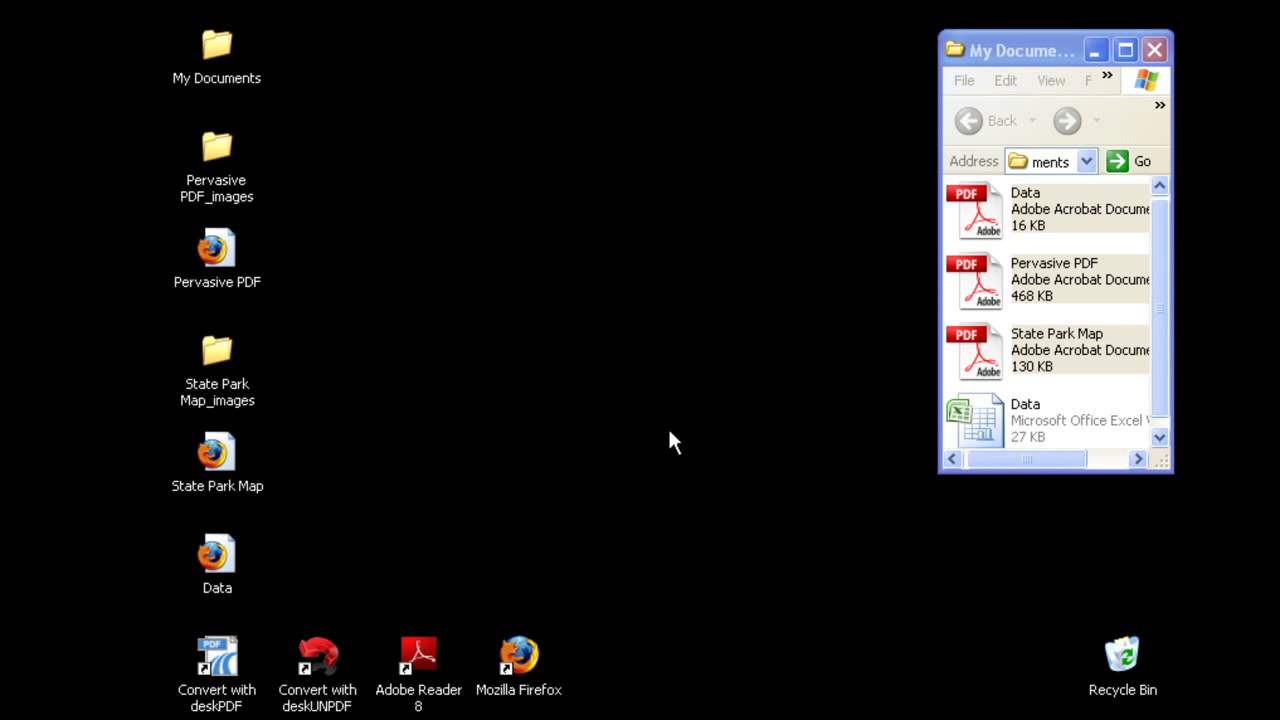
Close My Documents and look through Writer's menus for the deskUNPDF import command.
click(1151, 49)
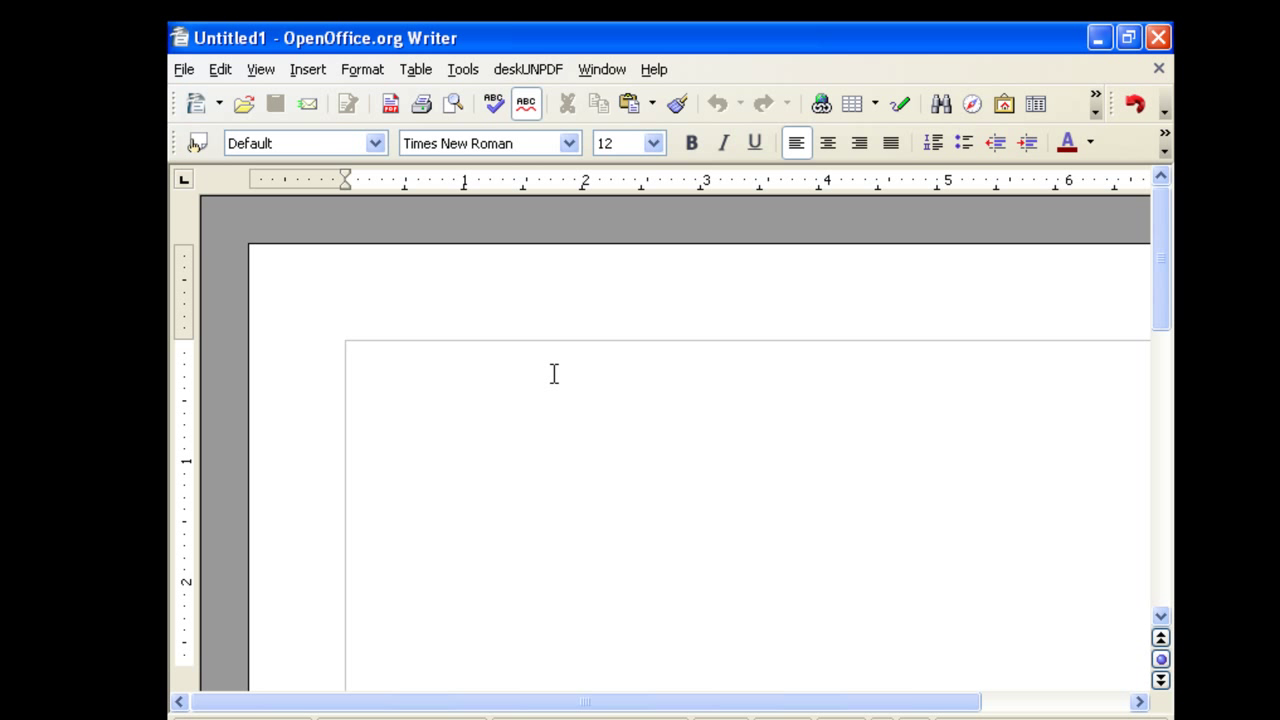
click(183, 69)
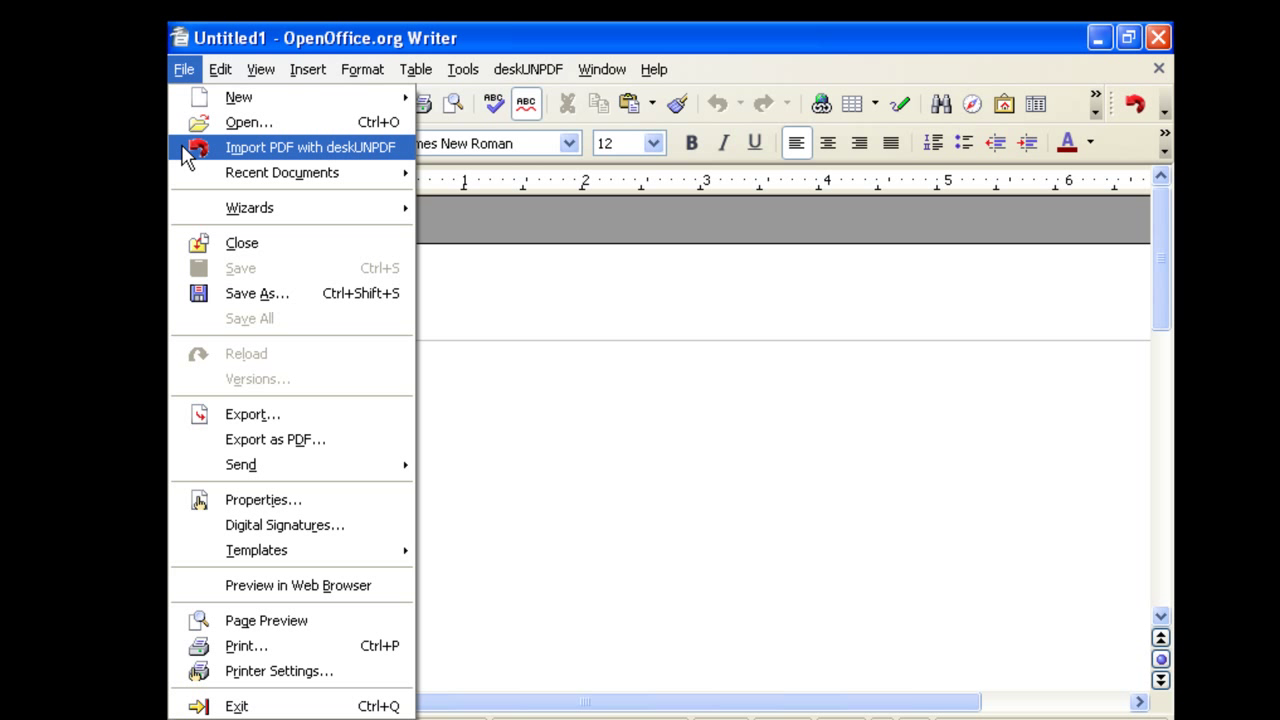
click(268, 34)
click(546, 72)
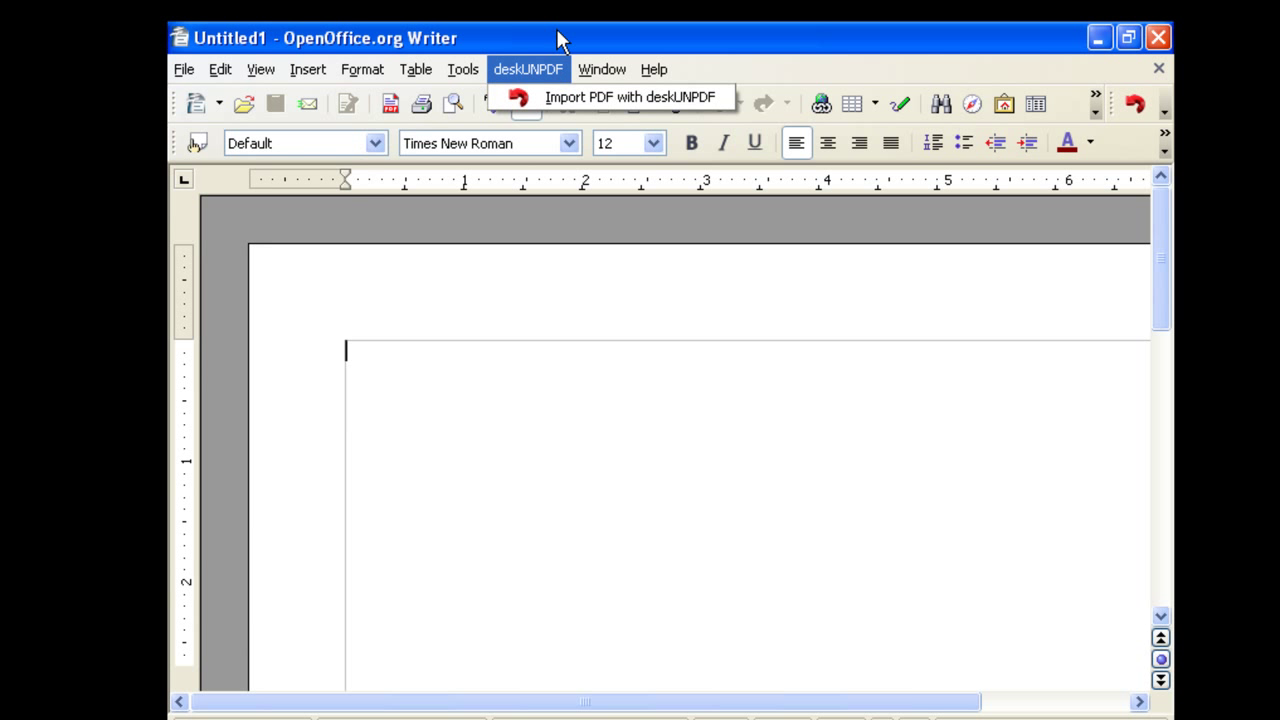
click(562, 36)
Import State Park Map.pdf into Writer with deskUNPDF and scroll through the map.
click(1145, 102)
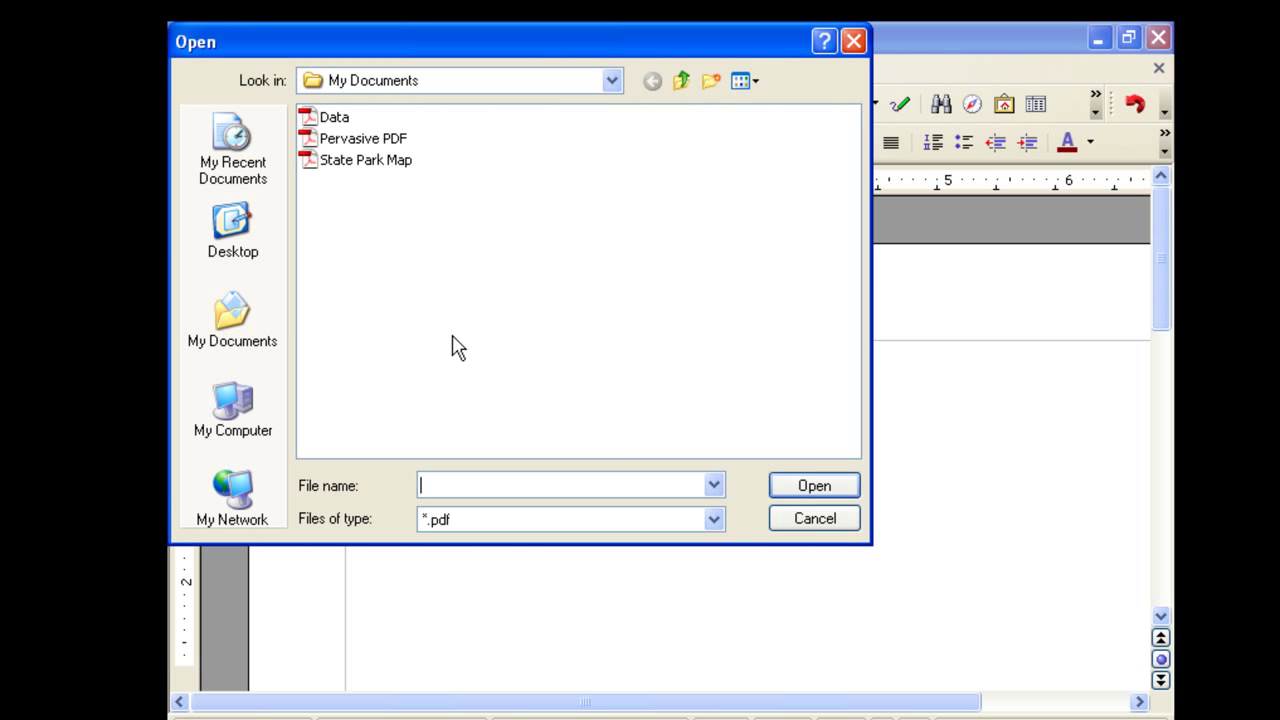
click(390, 162)
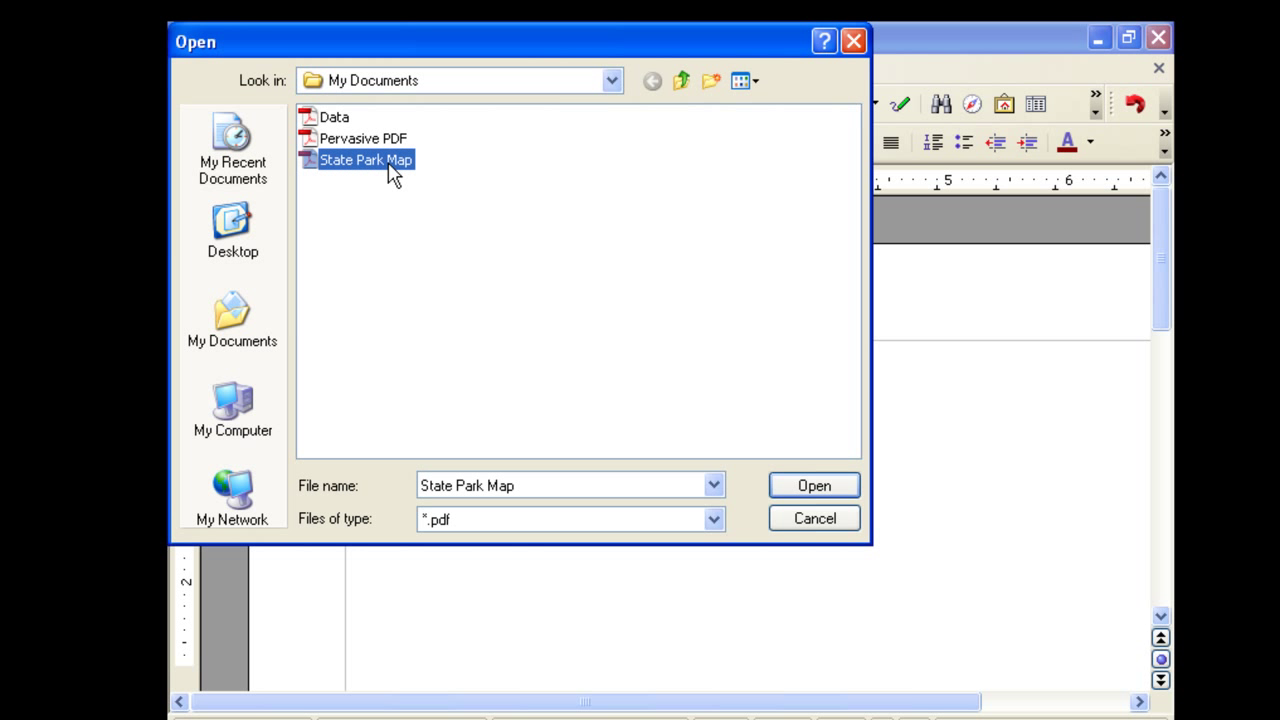
click(802, 487)
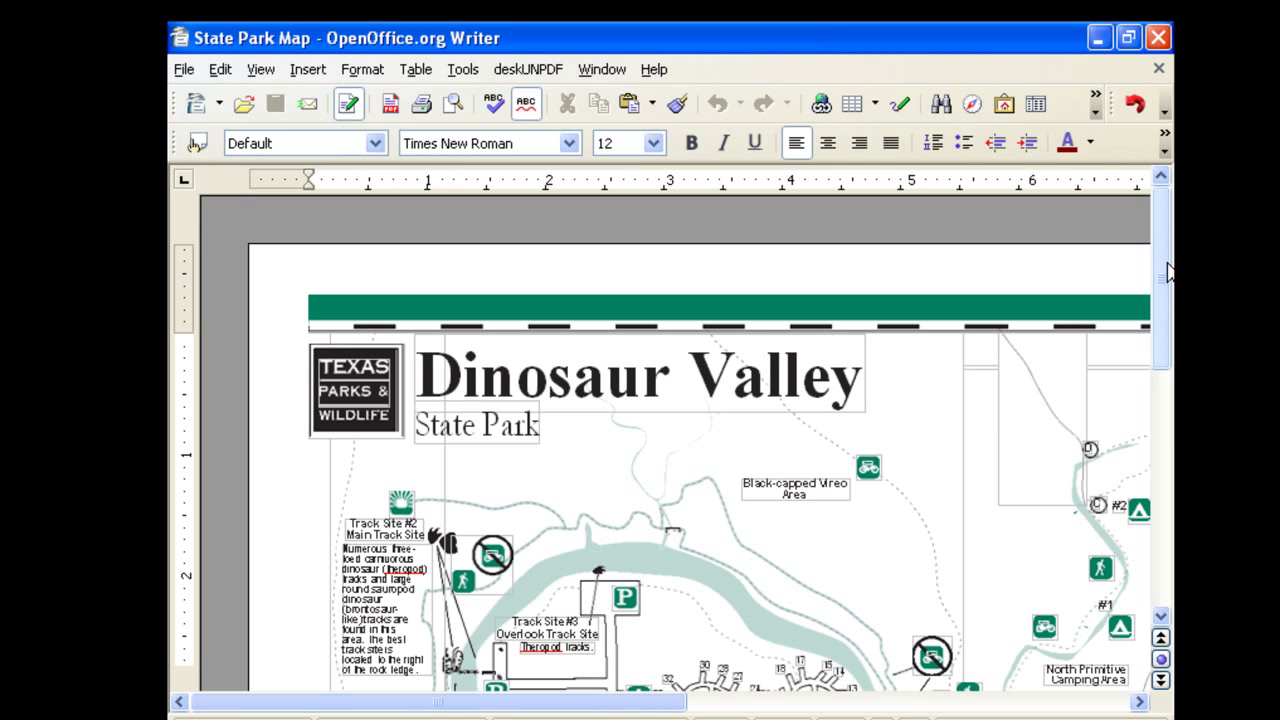
drag(1168, 280, 1168, 368)
drag(1165, 478, 1160, 528)
Close the OpenOffice.org Writer window holding the imported map.
click(1166, 36)
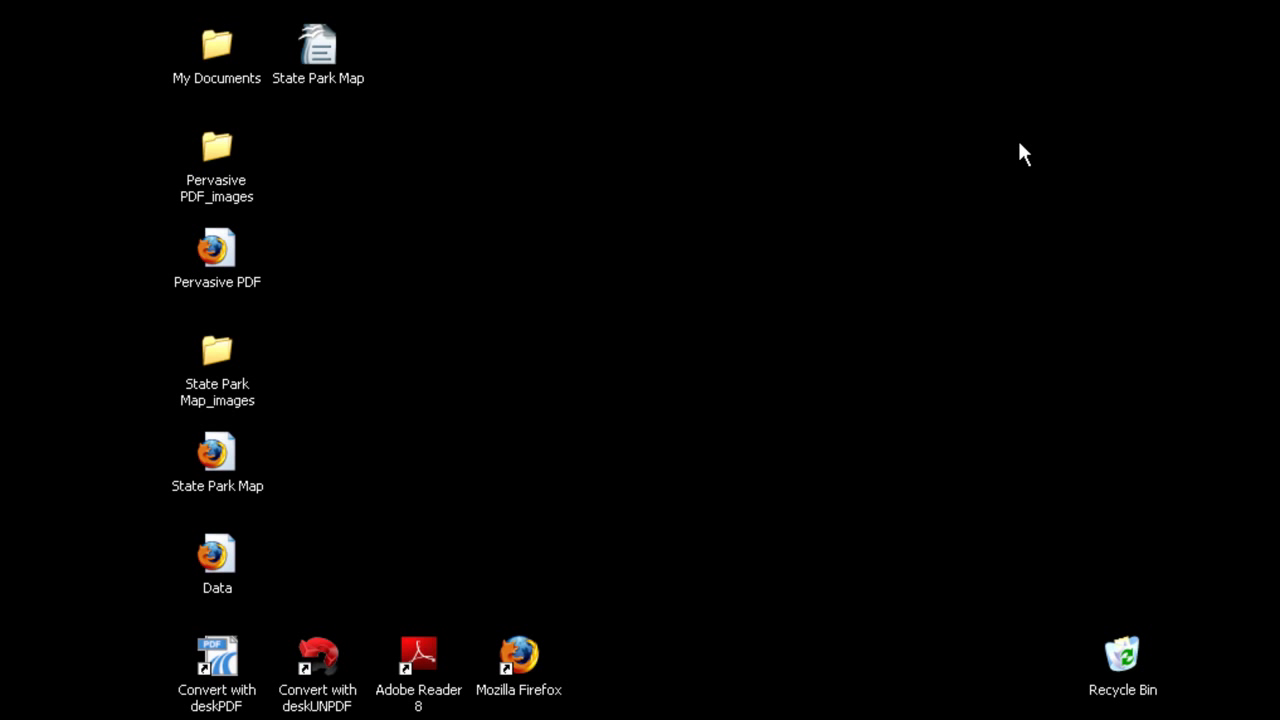